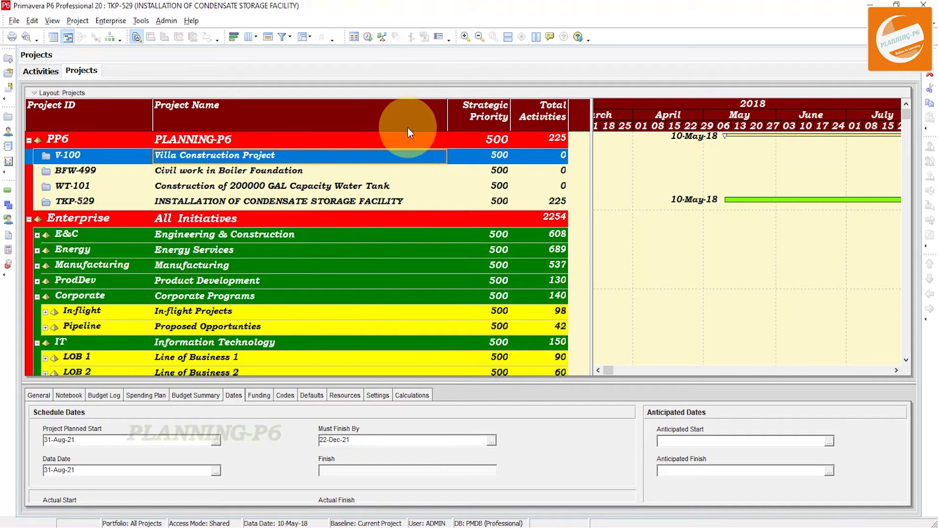
# Step: Add the Project Leveling Priority column after Total Activities in the projects table
pyautogui.rightClick(385, 116)
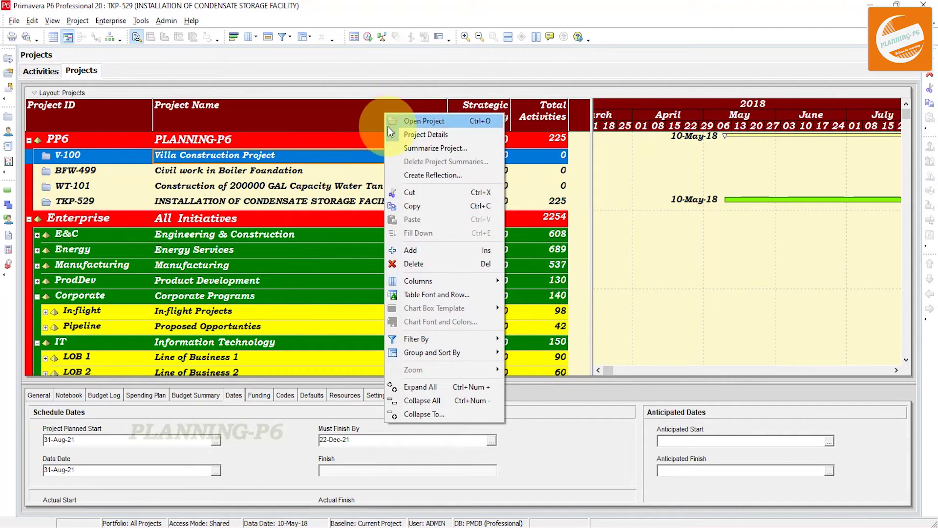
pyautogui.moveTo(430, 282)
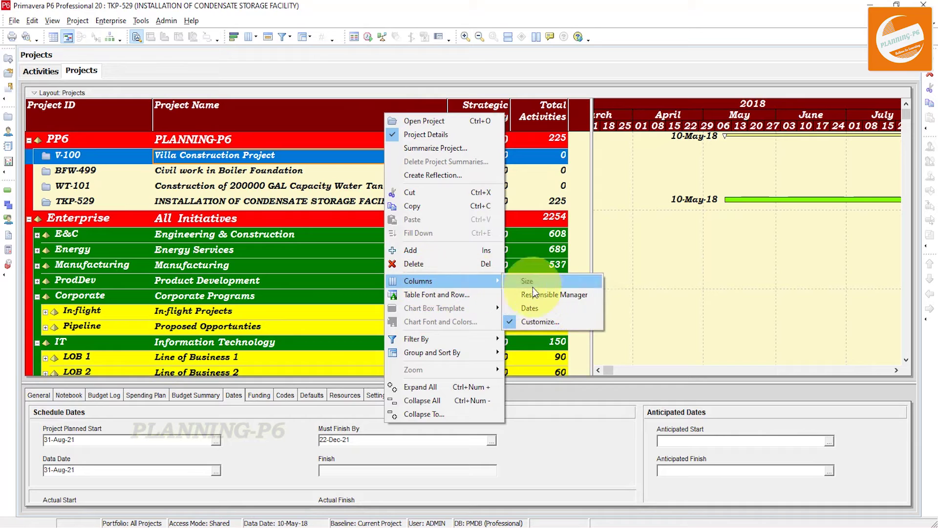
pyautogui.click(536, 322)
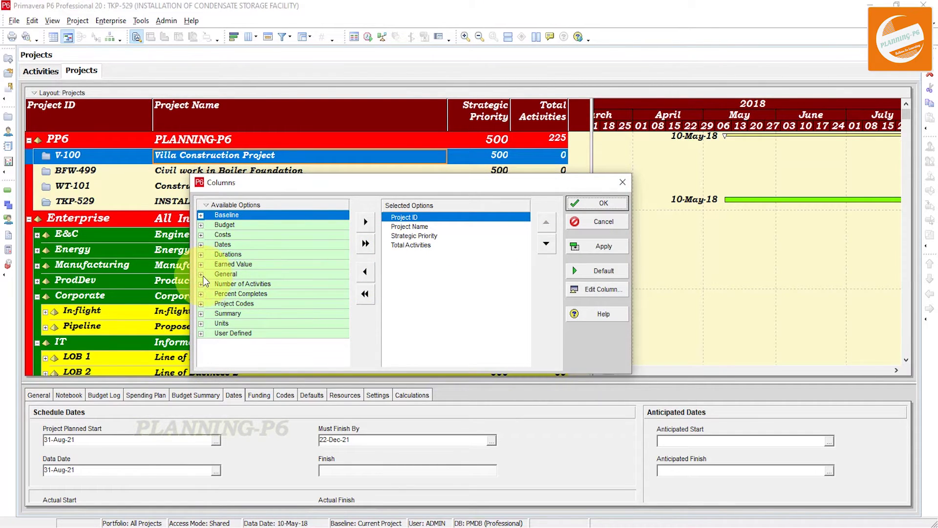
pyautogui.doubleClick(226, 274)
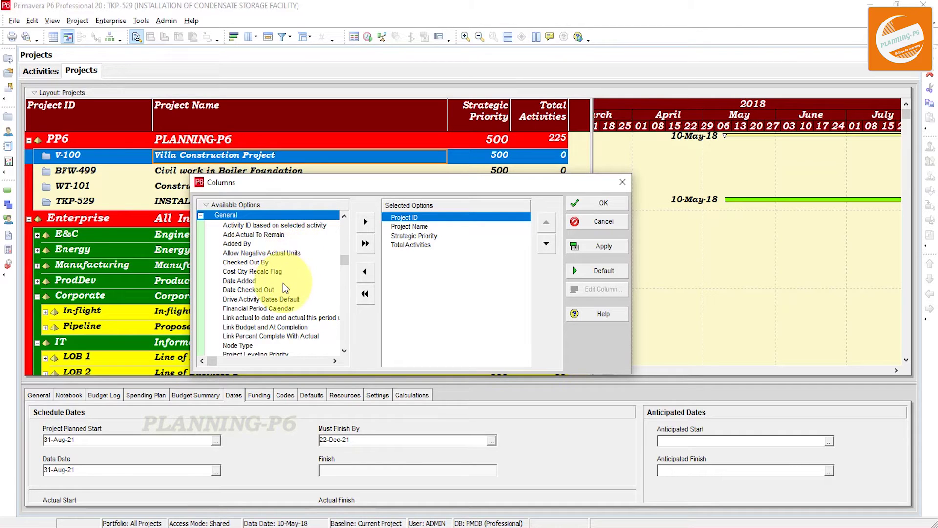
pyautogui.scroll(-1, 285, 291)
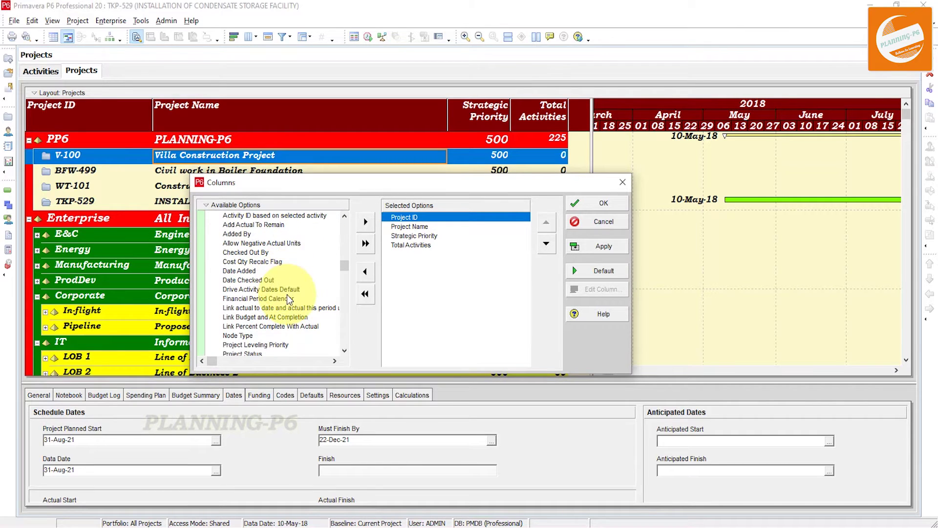
pyautogui.click(271, 344)
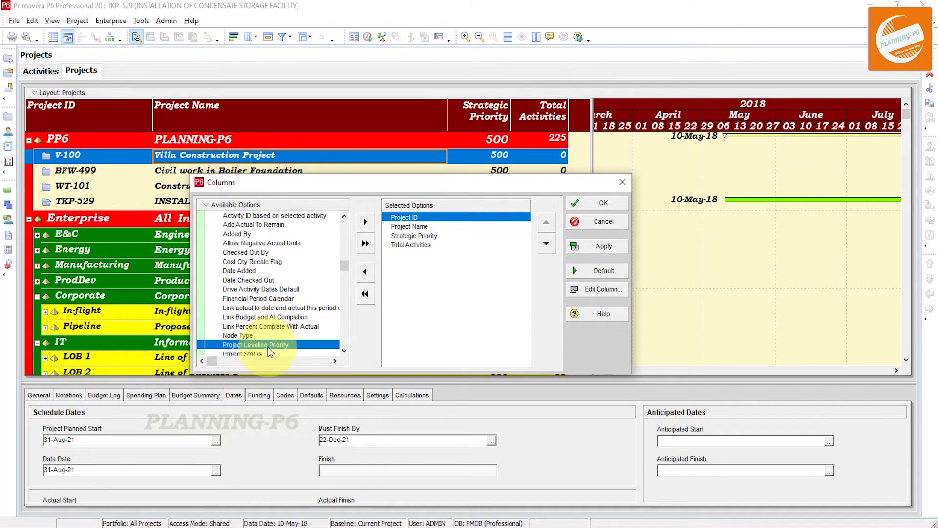
pyautogui.click(414, 247)
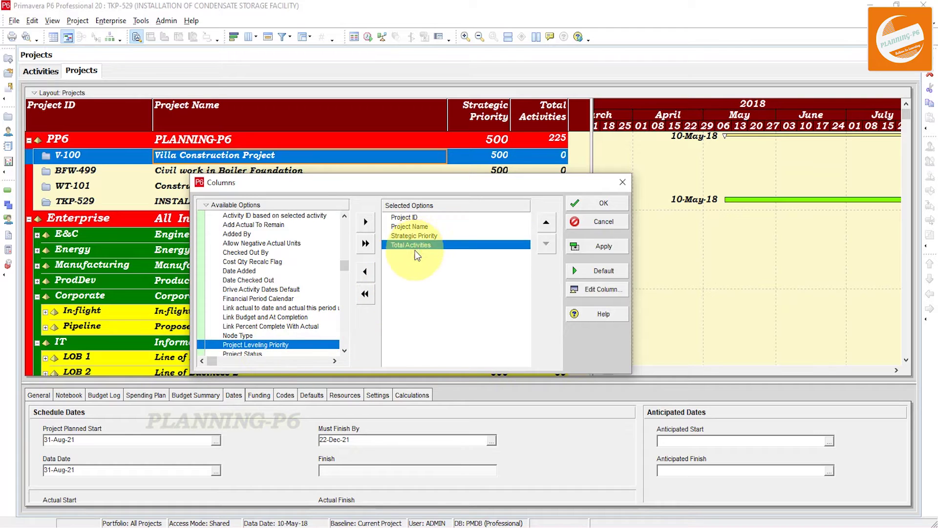
pyautogui.click(366, 222)
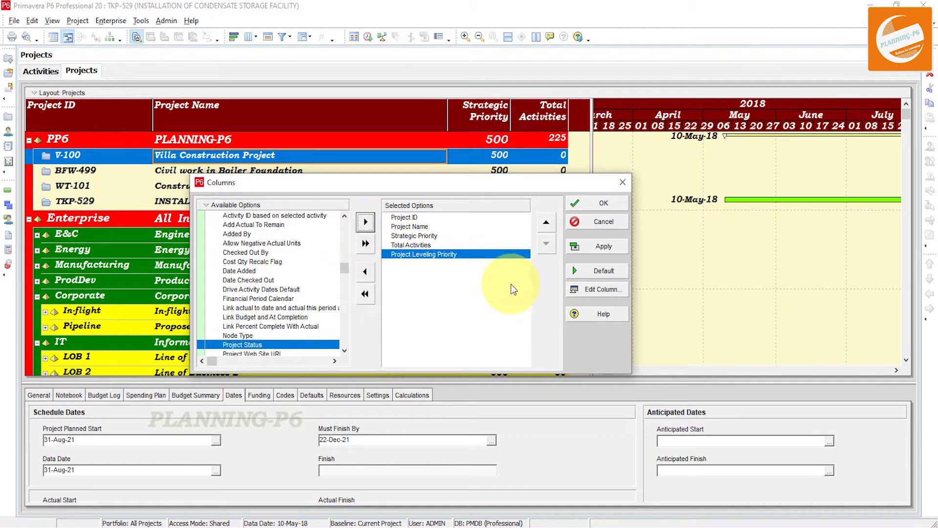
pyautogui.click(582, 247)
pyautogui.click(584, 203)
# Step: Widen the projects table area and the Project Leveling Priority column so the full heading fits
pyautogui.moveTo(591, 204); pyautogui.dragTo(660, 199)
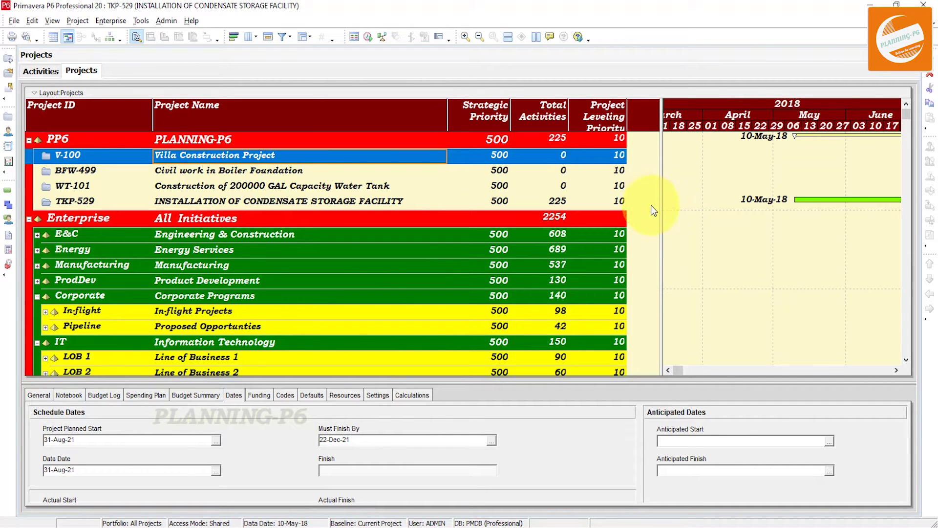
pyautogui.moveTo(628, 112); pyautogui.dragTo(635, 113)
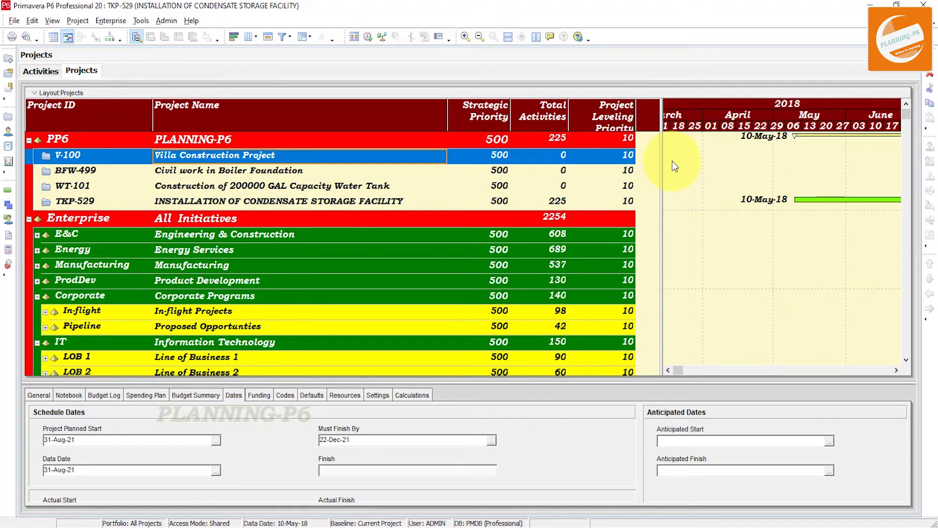
pyautogui.moveTo(662, 158); pyautogui.dragTo(708, 158)
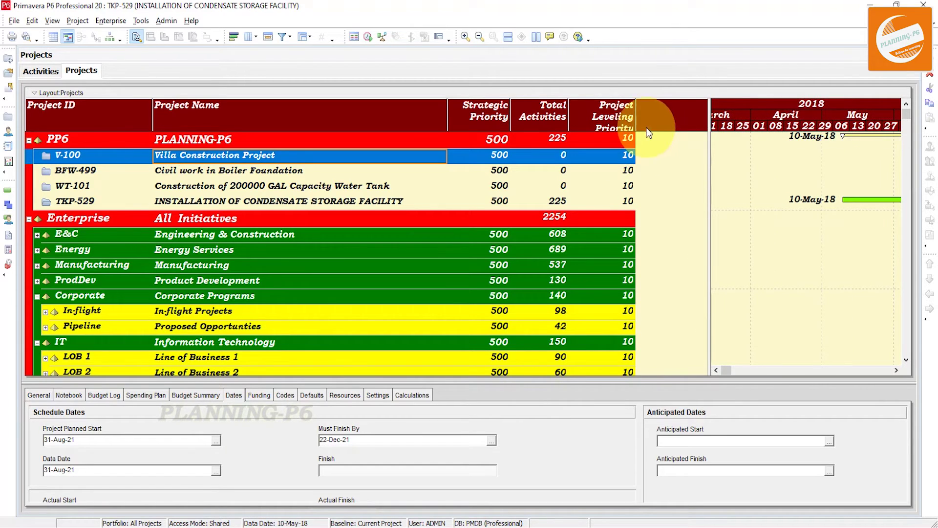
pyautogui.moveTo(635, 120); pyautogui.dragTo(671, 121)
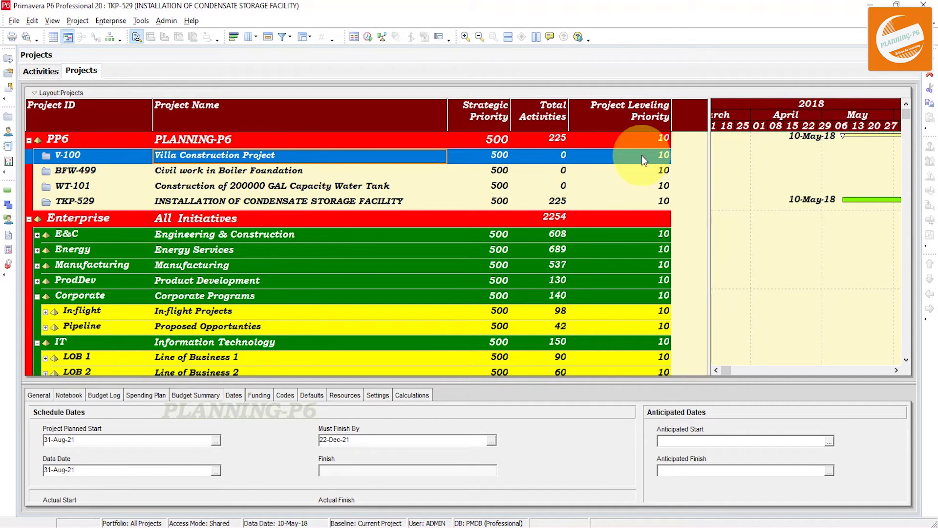
# Step: Set the project leveling priority of BFW-499, Civil work in Boiler Foundation, to 8
pyautogui.click(663, 170)
pyautogui.click(663, 171)
pyautogui.click(666, 175)
pyautogui.click(666, 174)
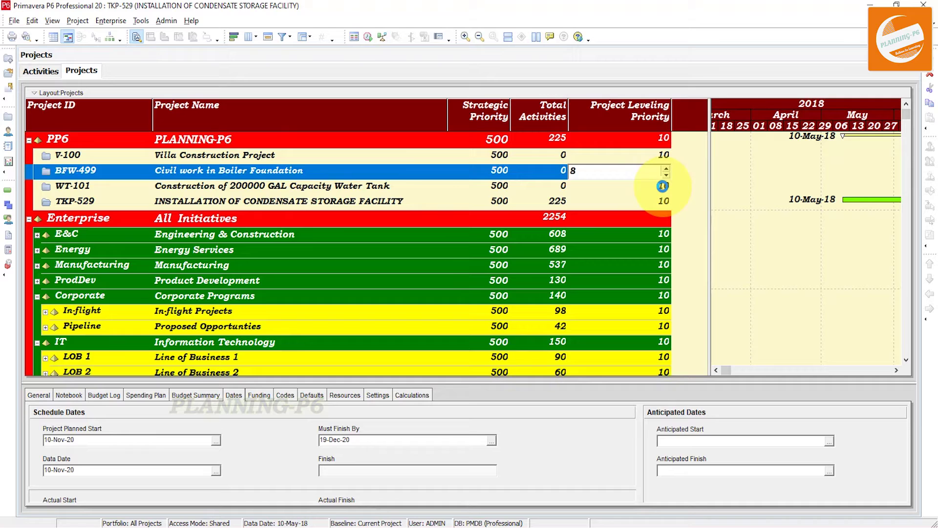
# Step: Set the project leveling priority of WT-101, Construction of 200000 GAL Capacity Water Tank, to 7
pyautogui.click(663, 186)
pyautogui.click(662, 187)
pyautogui.click(665, 191)
pyautogui.click(665, 190)
pyautogui.click(666, 190)
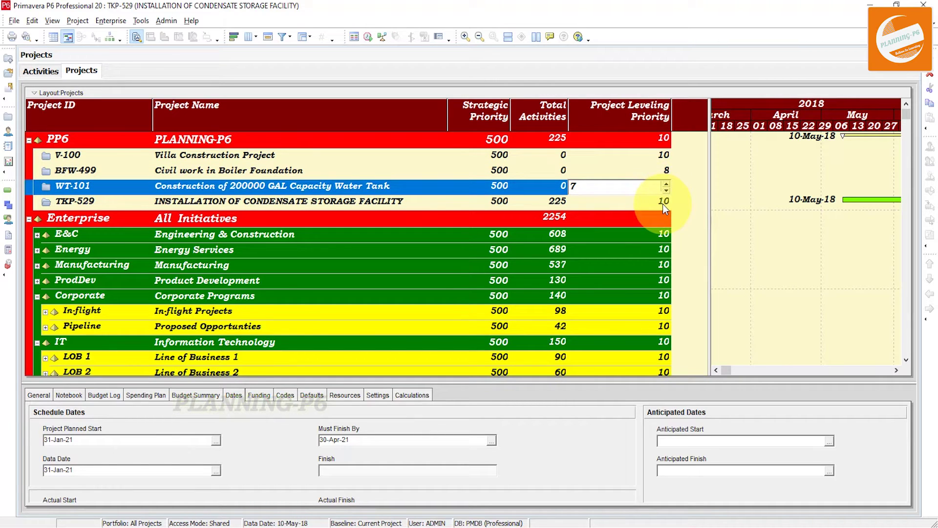
# Step: Set the project leveling priority of TKP-529, INSTALLATION OF CONDENSATE STORAGE FACILITY, to 4
pyautogui.click(662, 204)
pyautogui.click(665, 202)
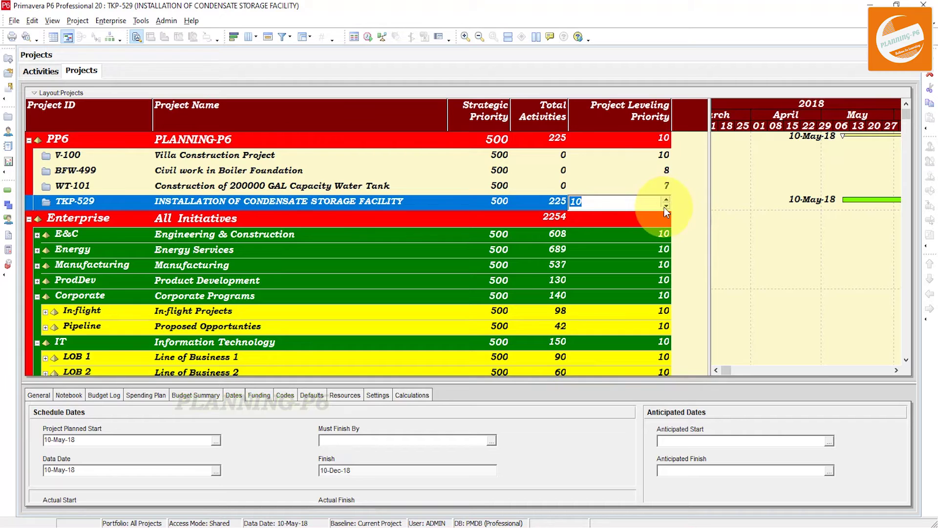
pyautogui.click(664, 207)
pyautogui.click(664, 207)
pyautogui.click(665, 208)
pyautogui.click(664, 207)
pyautogui.click(664, 207)
pyautogui.click(664, 207)
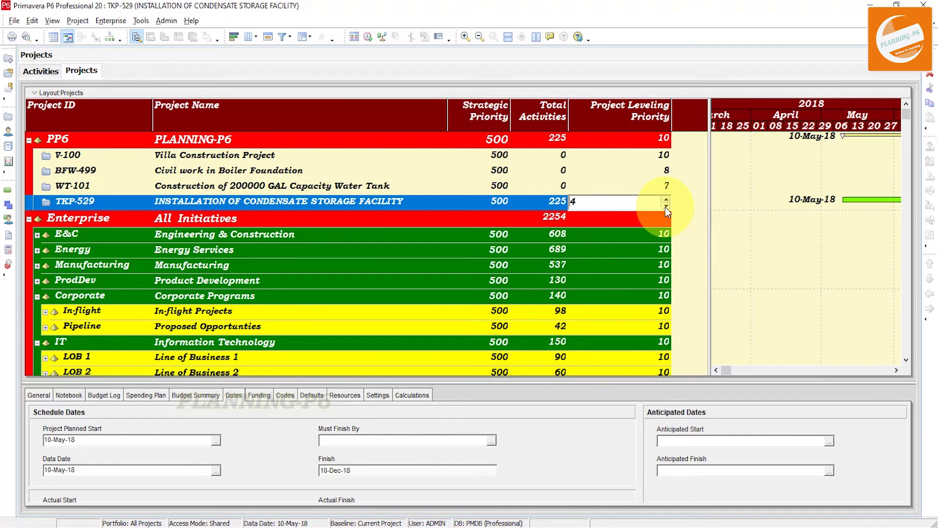
pyautogui.click(643, 185)
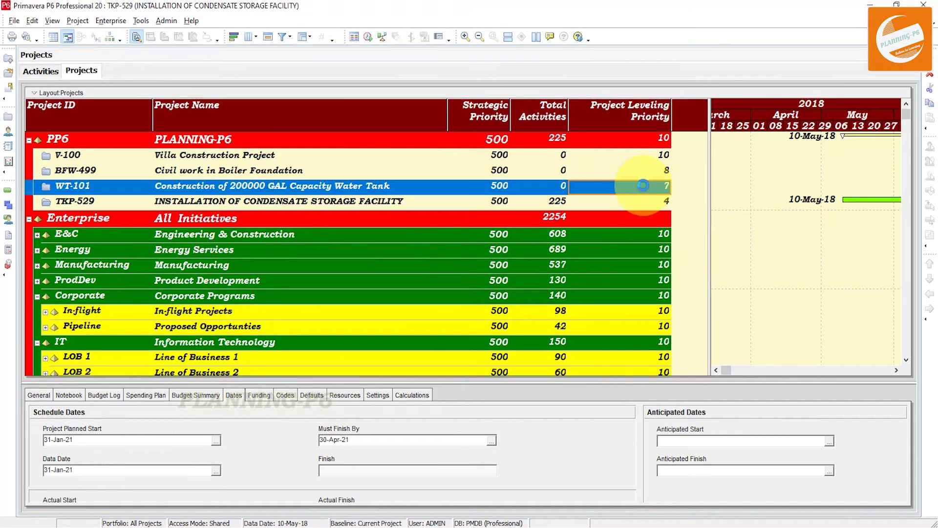
# Step: Set the project leveling priority of V-100, Villa Construction Project, to 1
pyautogui.click(641, 154)
pyautogui.click(641, 155)
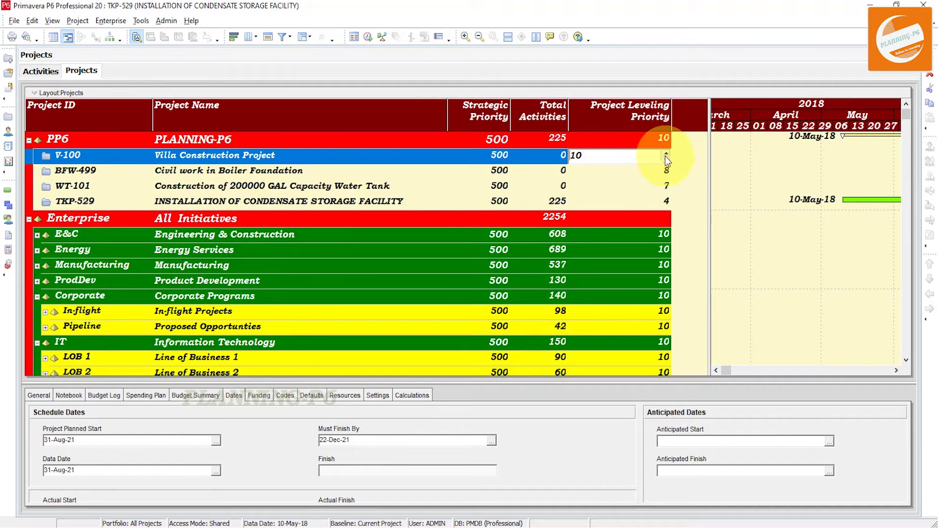
pyautogui.click(666, 159)
pyautogui.click(666, 159)
pyautogui.click(665, 159)
pyautogui.click(665, 159)
pyautogui.click(665, 159)
pyautogui.click(665, 160)
pyautogui.click(665, 159)
pyautogui.click(665, 159)
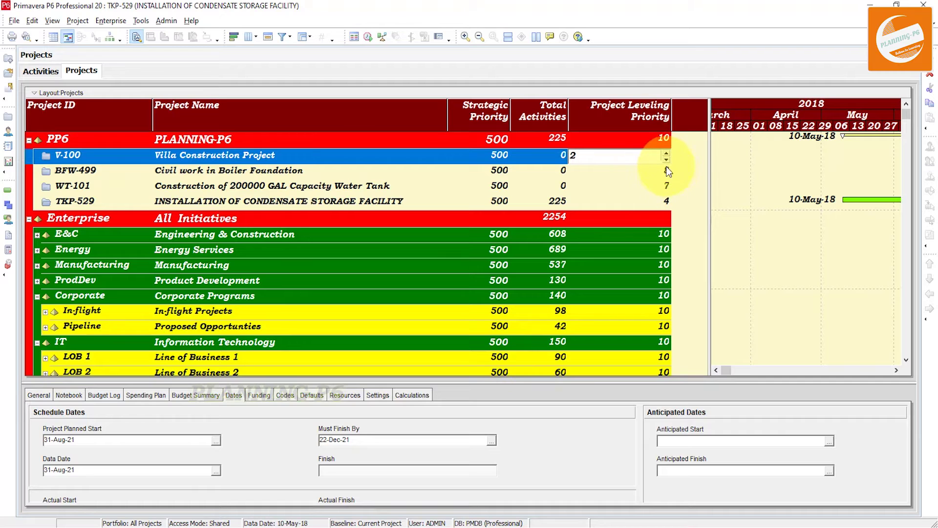
pyautogui.click(666, 159)
pyautogui.click(647, 186)
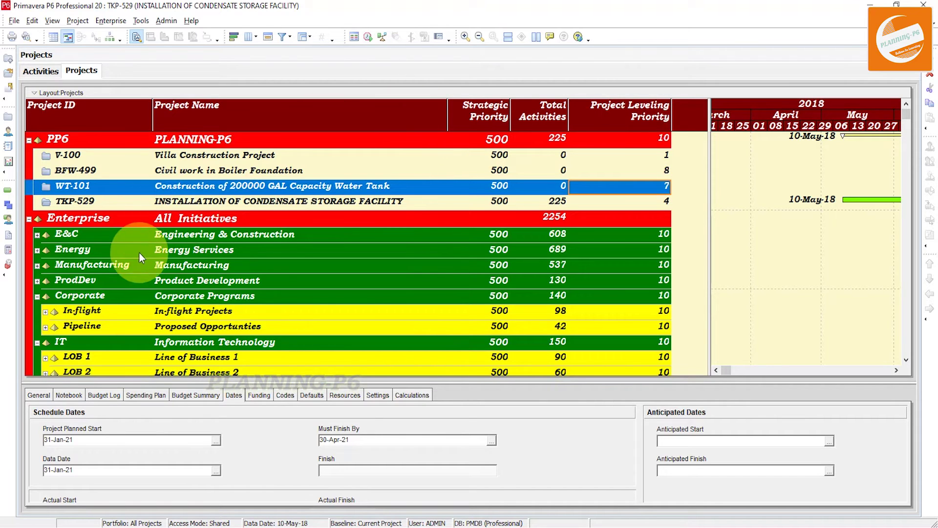
# Step: Open the Villa Construction Project, V-100, from the projects table
pyautogui.click(235, 156)
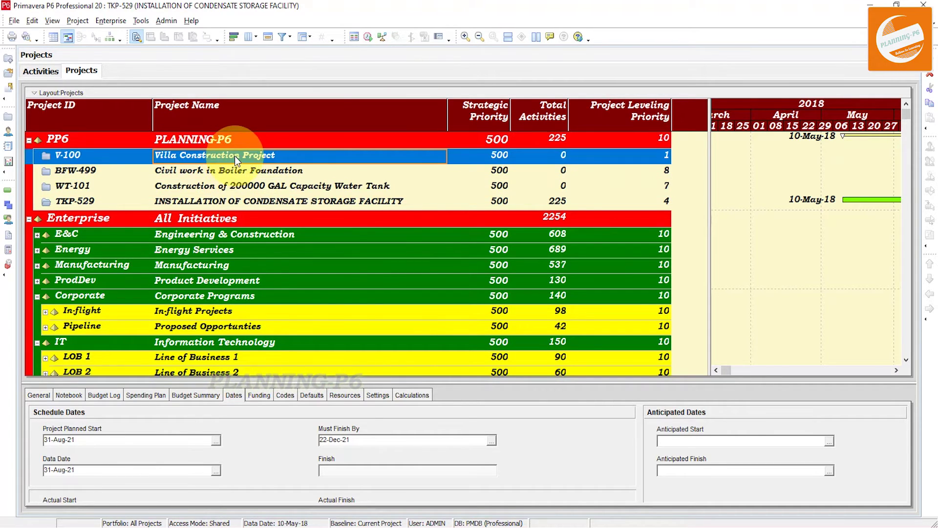
pyautogui.rightClick(235, 155)
pyautogui.click(255, 164)
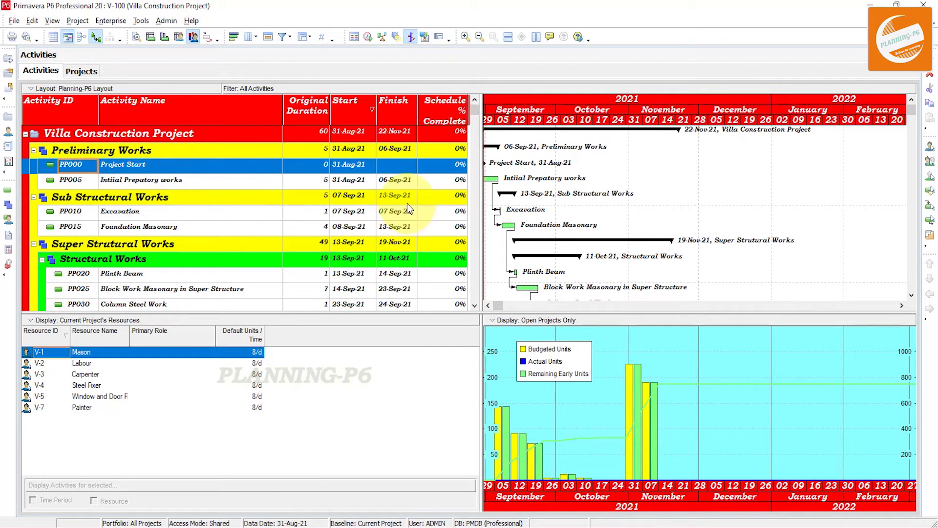
# Step: Widen the activity table and its Schedule % Complete column, and show the activity details below the table
pyautogui.moveTo(468, 96); pyautogui.dragTo(506, 114)
pyautogui.doubleClick(468, 110)
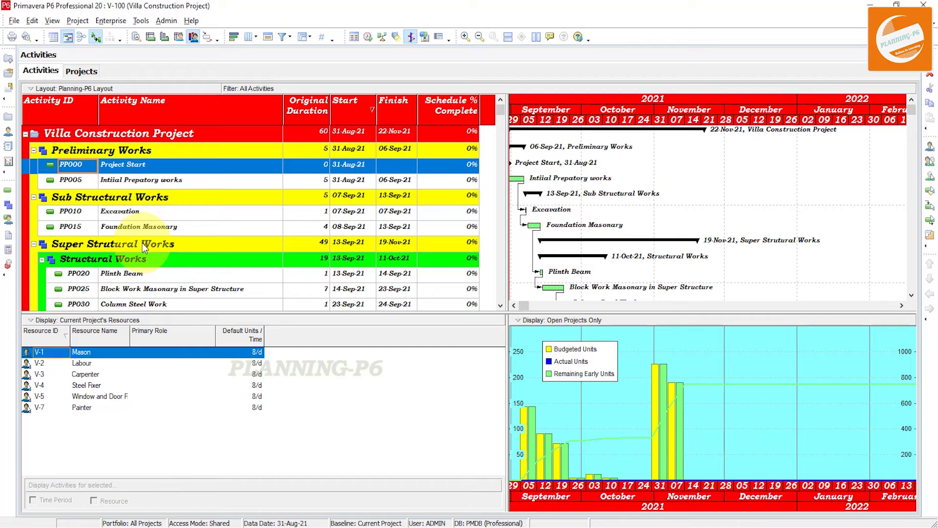
pyautogui.click(137, 37)
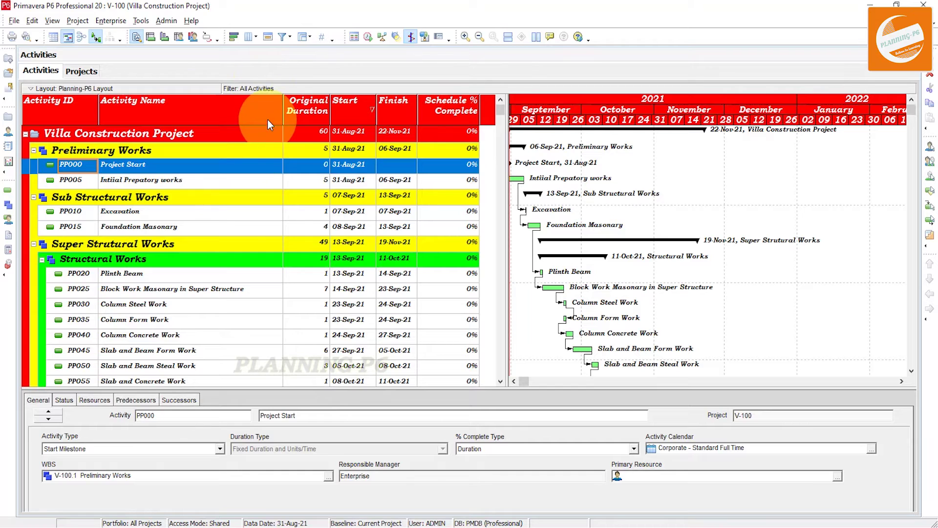
# Step: Add the Activity Leveling Priority column after Activity Name and widen it to fit its heading
pyautogui.rightClick(278, 211)
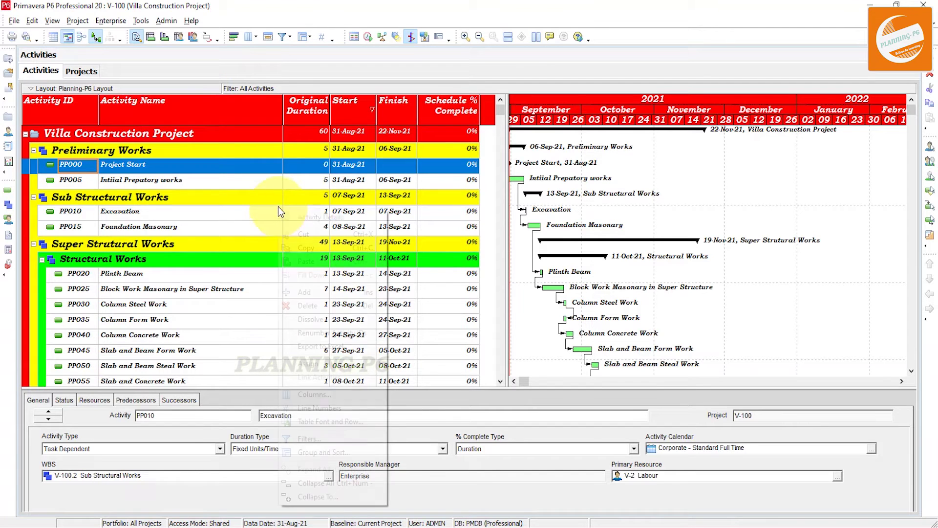
pyautogui.click(318, 395)
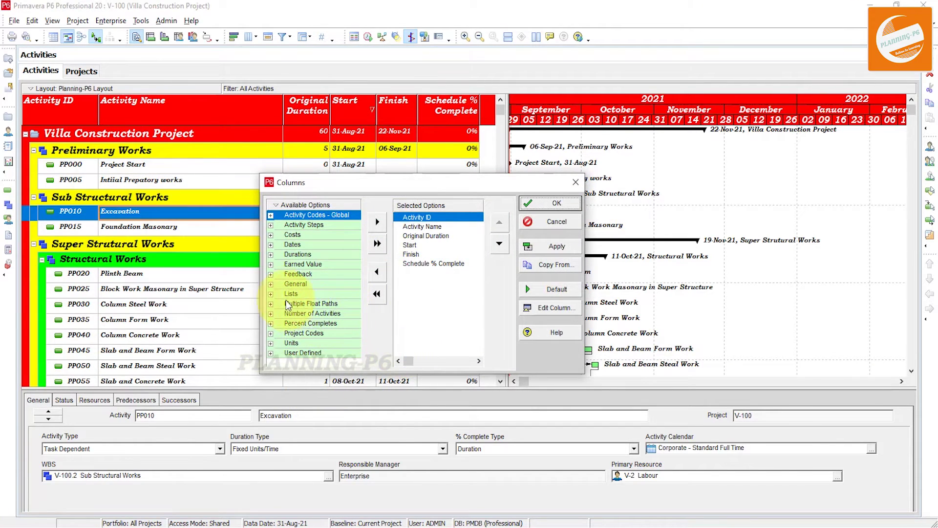
pyautogui.click(270, 284)
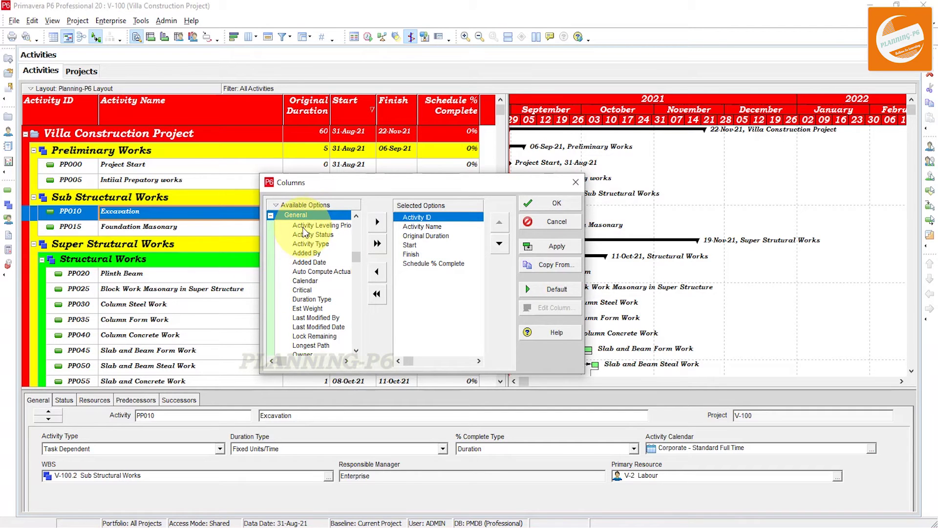
pyautogui.moveTo(263, 239); pyautogui.dragTo(195, 240)
pyautogui.click(268, 225)
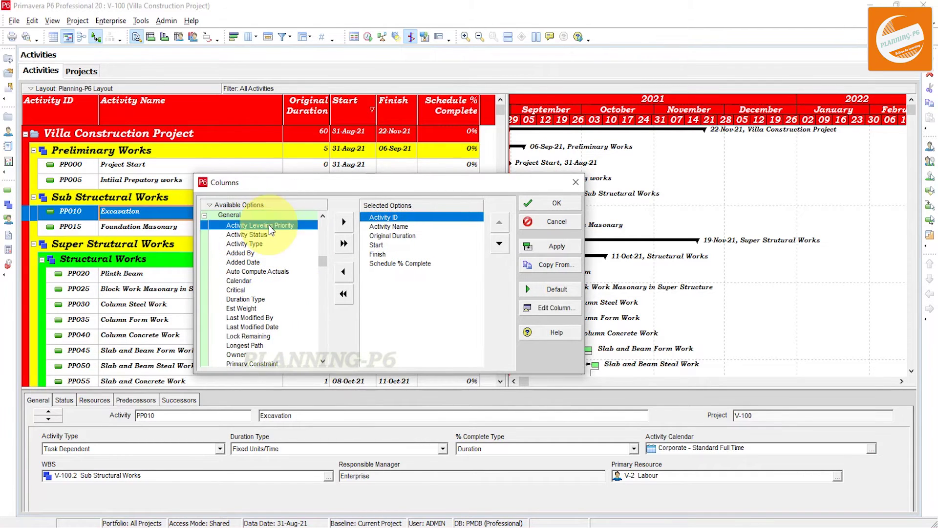
pyautogui.click(390, 264)
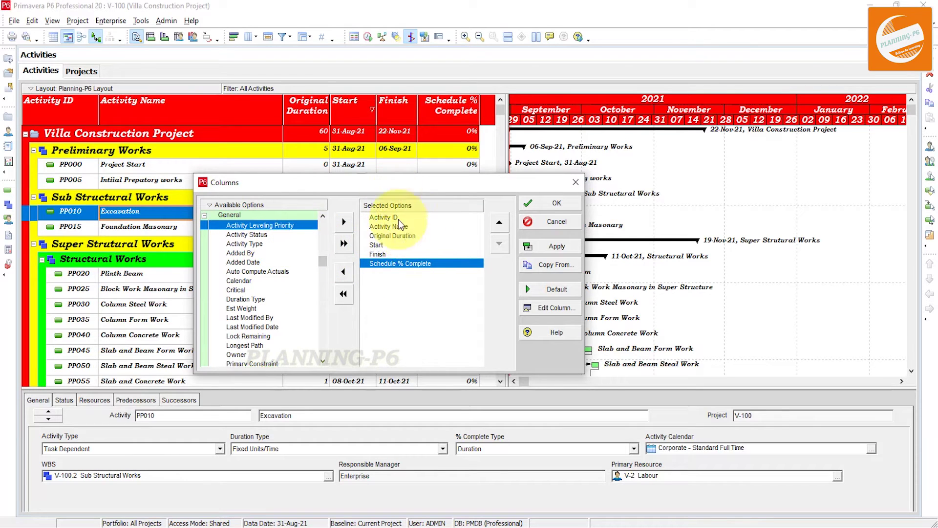
pyautogui.click(393, 237)
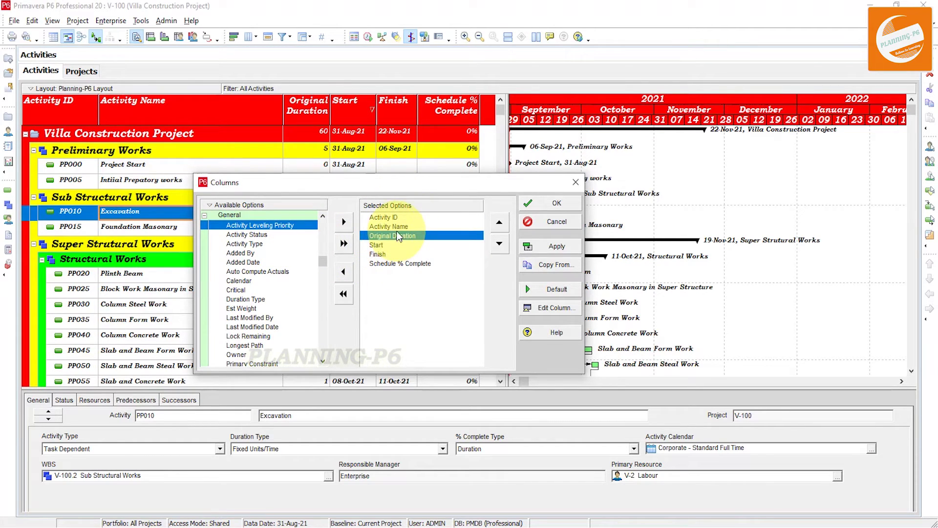
pyautogui.click(399, 227)
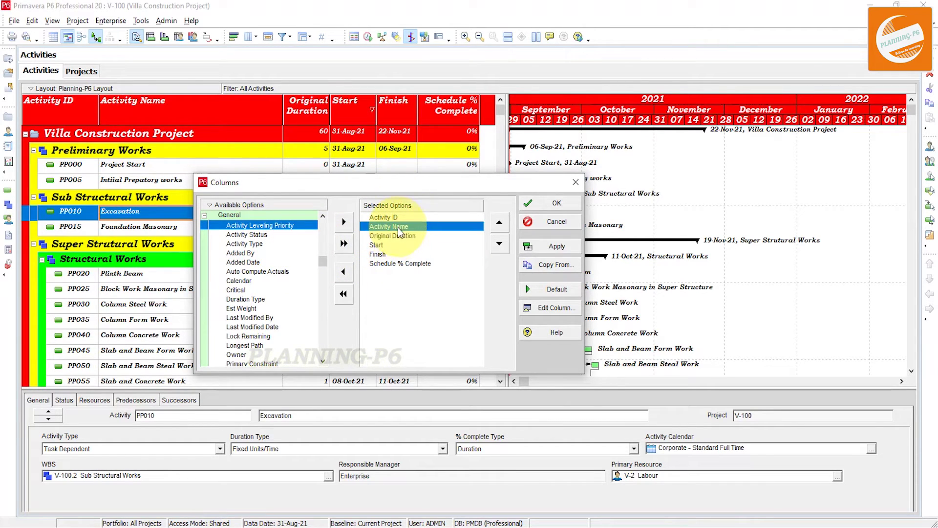
pyautogui.click(344, 223)
pyautogui.click(551, 246)
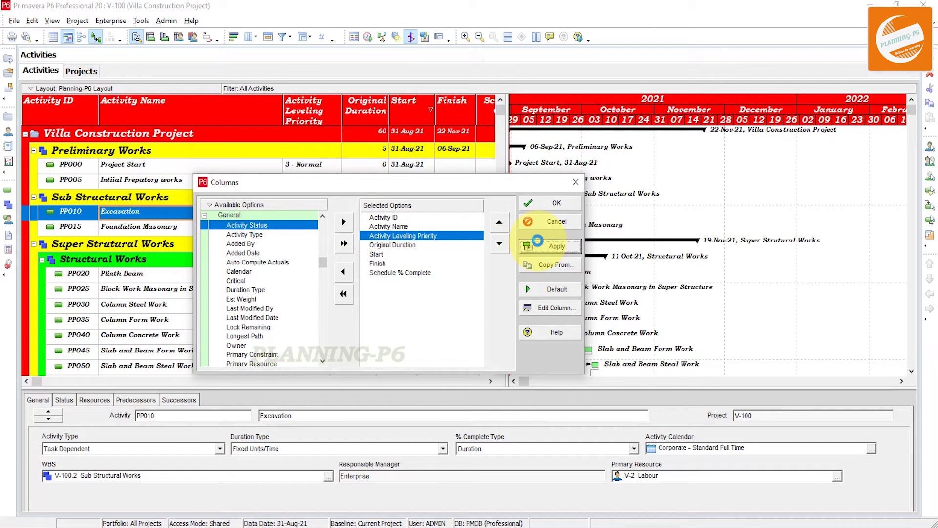
pyautogui.click(545, 207)
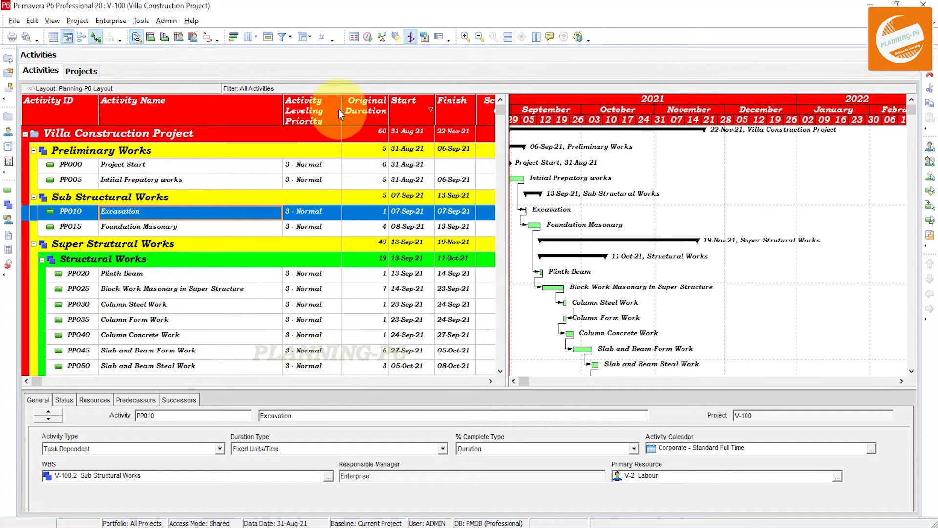
pyautogui.moveTo(342, 108); pyautogui.dragTo(365, 107)
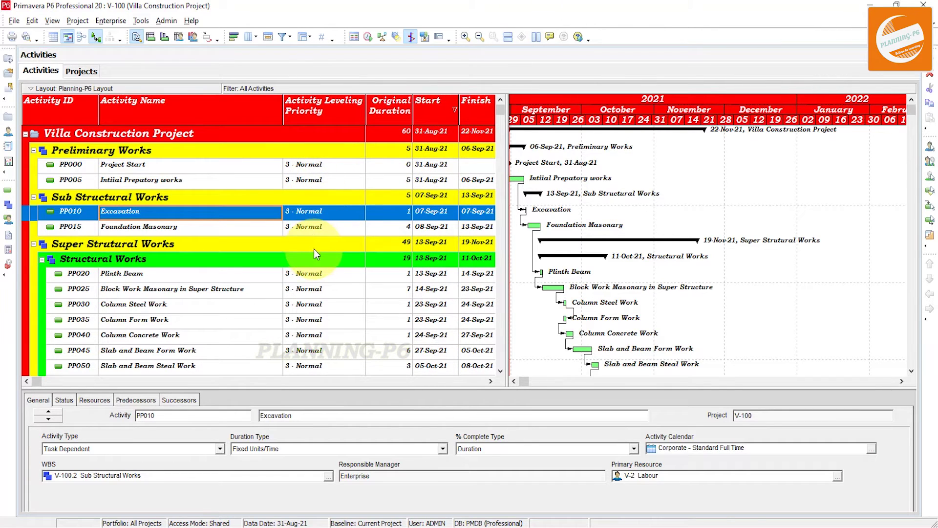
# Step: Set the activity leveling priority of PP000 Project Start to 1 - Top and of PP005 Intiial Prepatory works to 2 - High
pyautogui.click(311, 168)
pyautogui.click(312, 168)
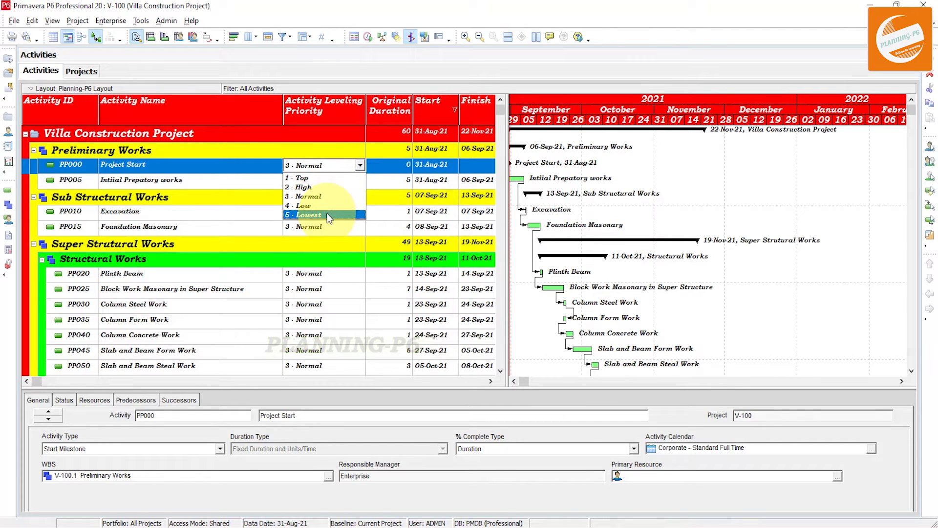
pyautogui.click(319, 178)
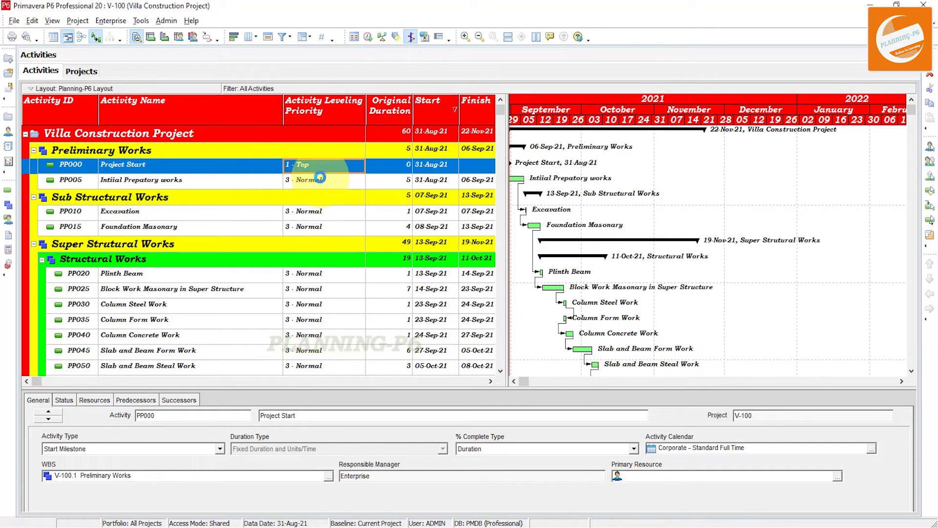
pyautogui.click(321, 183)
pyautogui.click(322, 183)
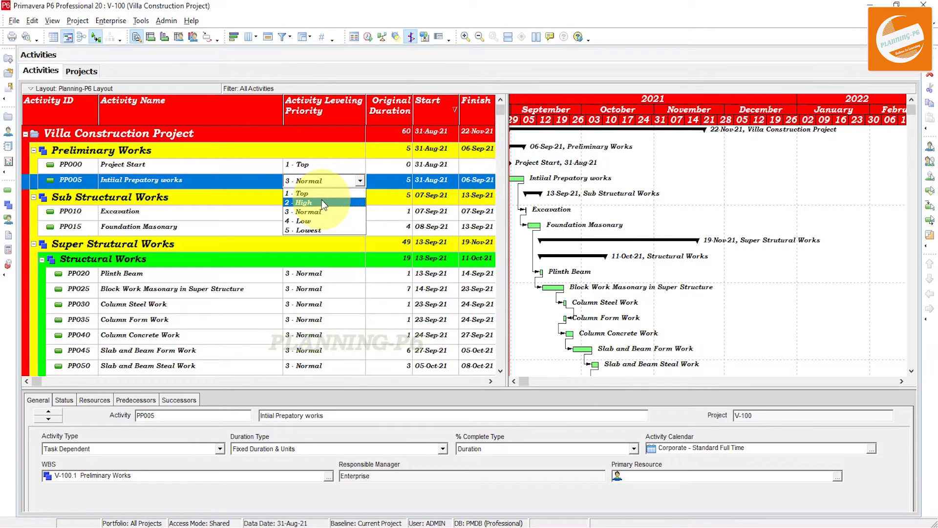
pyautogui.click(321, 199)
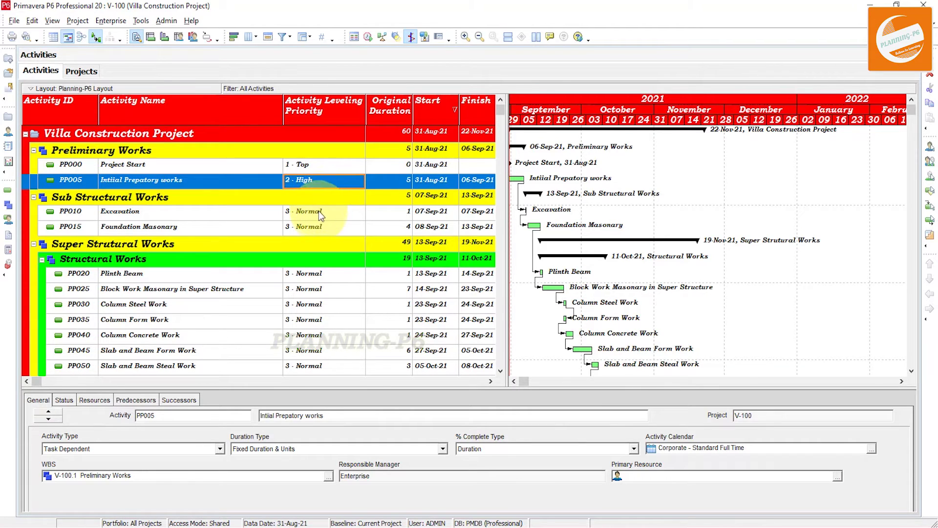
# Step: Choose leveling priority 3 - Normal for PP010 Excavation and 4 - Low for PP015 Foundation Masonary
pyautogui.click(319, 213)
pyautogui.click(318, 213)
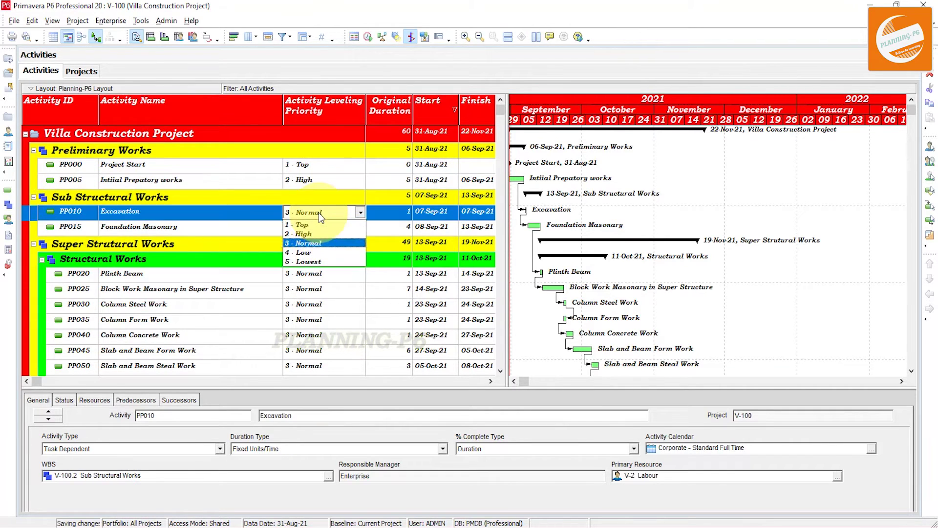
pyautogui.click(320, 242)
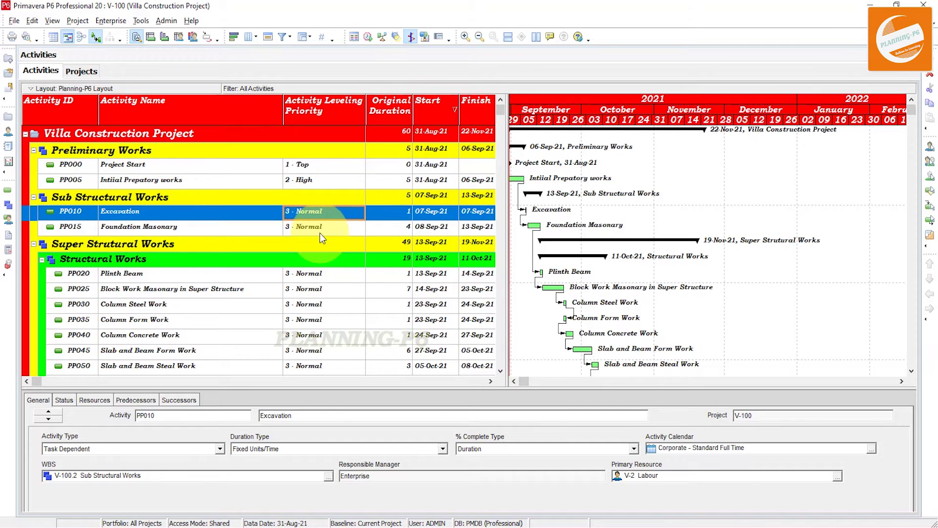
pyautogui.click(318, 227)
pyautogui.click(319, 228)
pyautogui.click(310, 268)
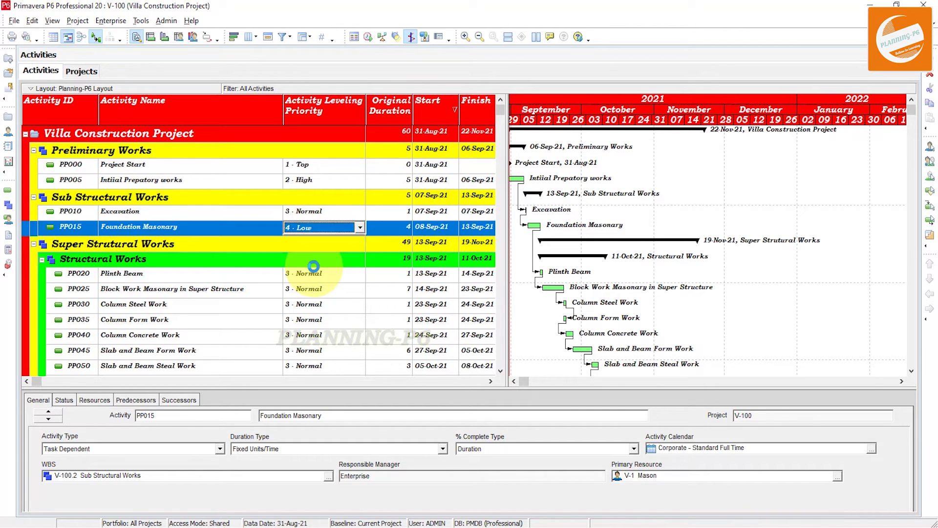
# Step: Set the activity leveling priority of PP020 Plinth Beam to 5 - Lowest
pyautogui.click(315, 275)
pyautogui.click(314, 275)
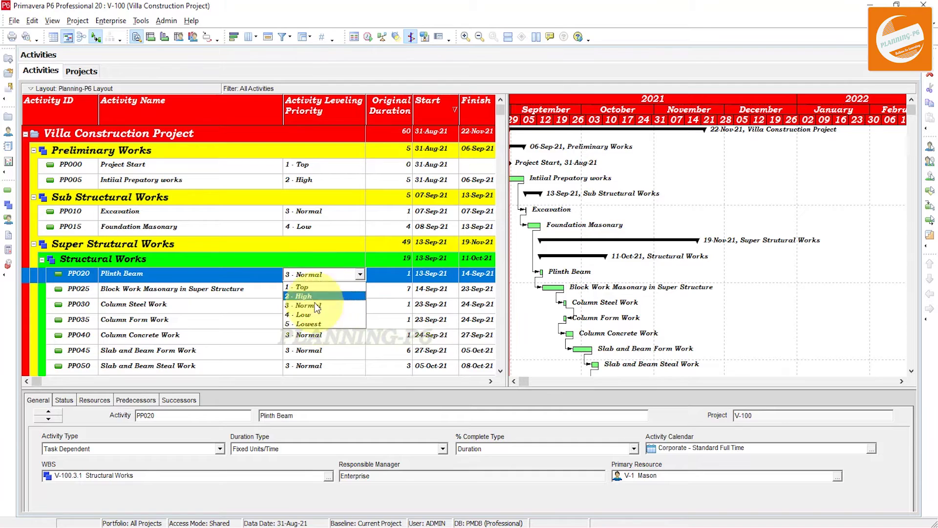
pyautogui.click(315, 319)
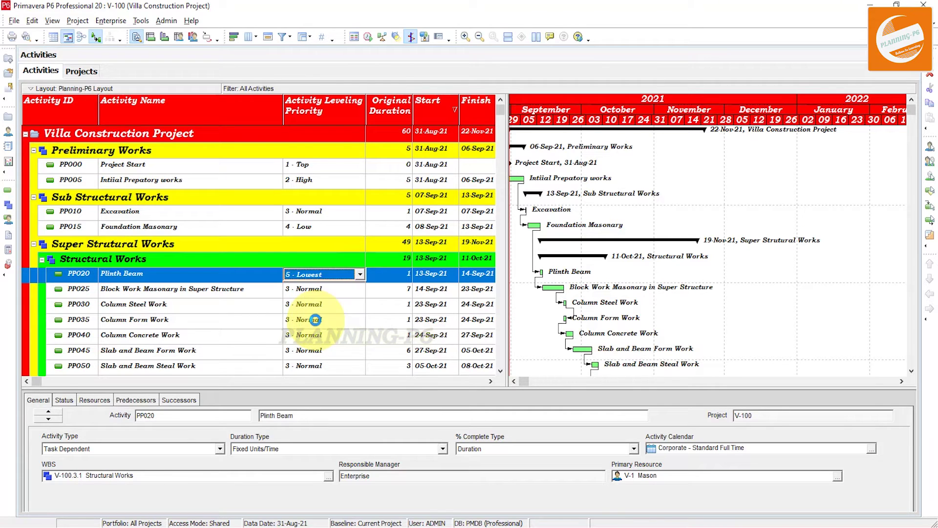
# Step: Set the activity leveling priority of both PP020 Plinth Beam and PP030 Column Steel Work to 2 - High
pyautogui.click(317, 291)
pyautogui.click(318, 276)
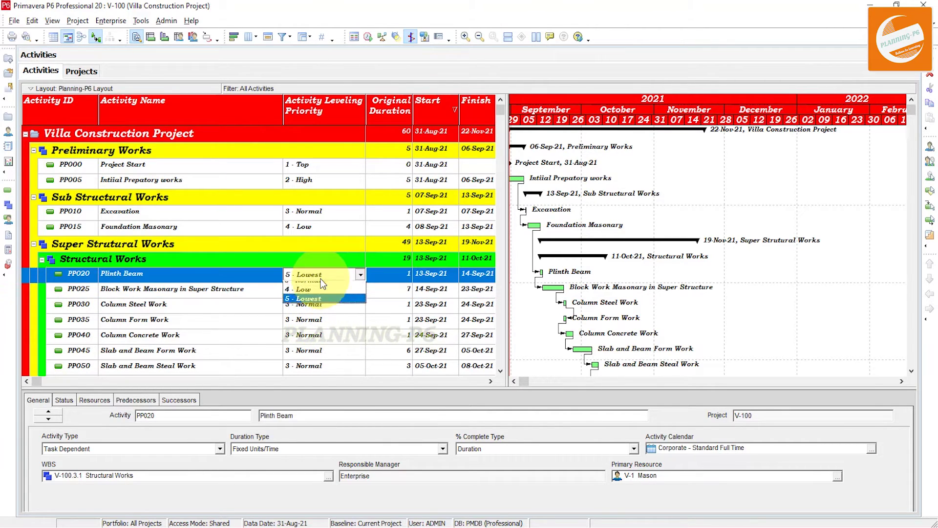
pyautogui.click(318, 276)
pyautogui.click(318, 292)
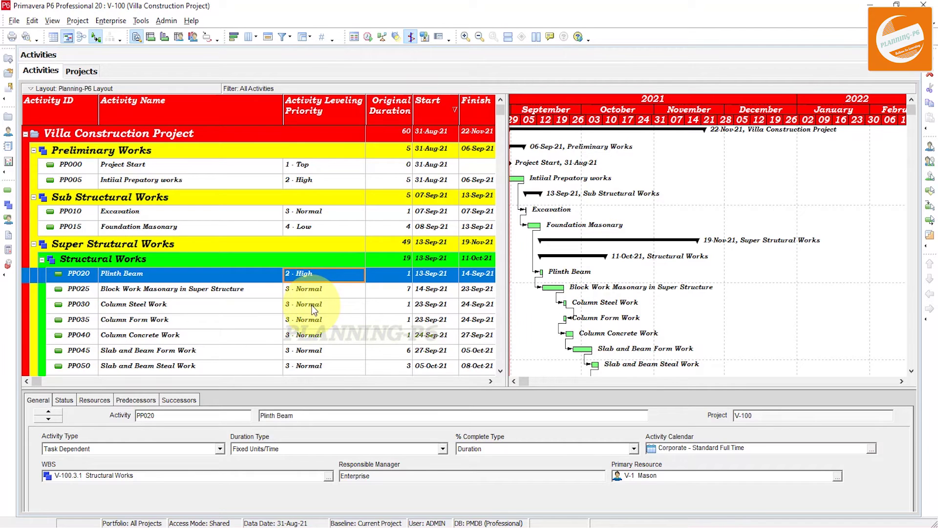
pyautogui.click(312, 304)
pyautogui.click(312, 306)
pyautogui.click(313, 324)
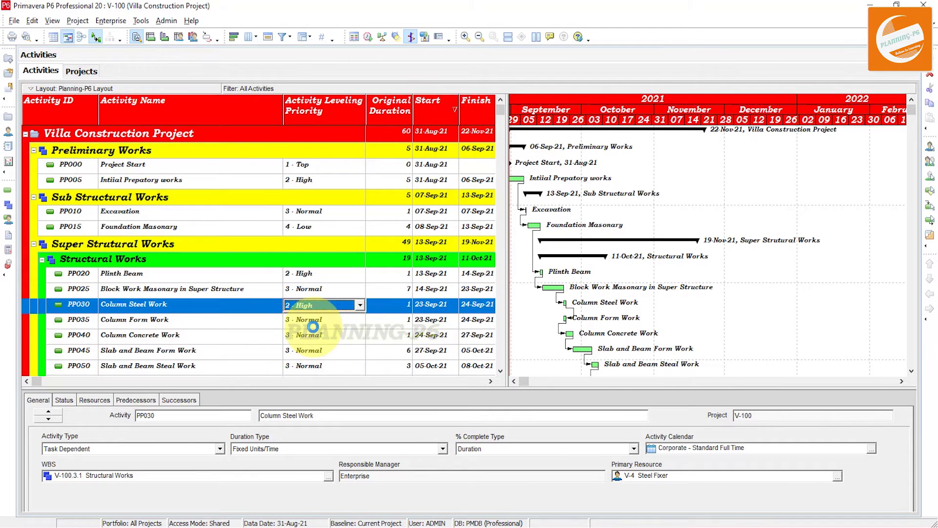
# Step: Set the leveling priority of PP040 Column Concrete Work to 4 - Low and of PP050 Slab and Beam Steal Work to 1 - Top
pyautogui.click(311, 335)
pyautogui.click(311, 335)
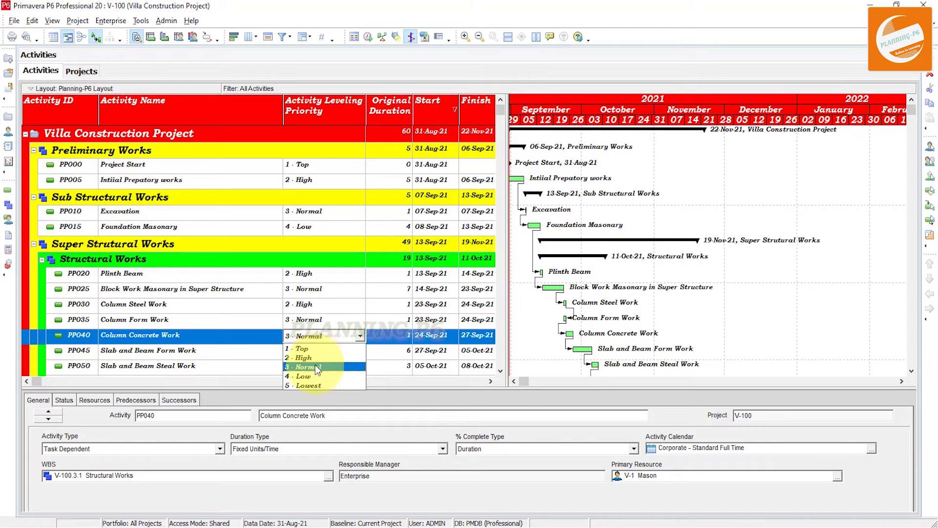
pyautogui.click(313, 376)
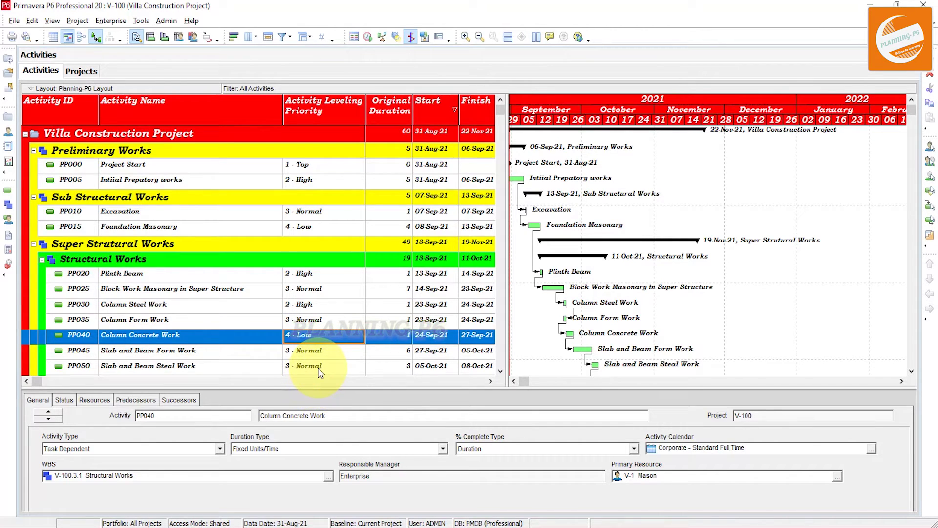
pyautogui.scroll(-2, 318, 368)
pyautogui.click(322, 336)
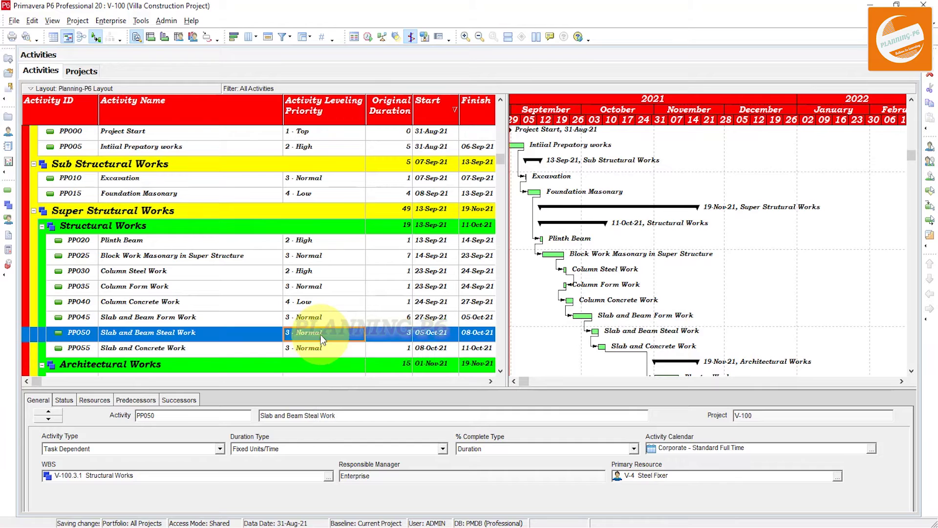
pyautogui.click(320, 335)
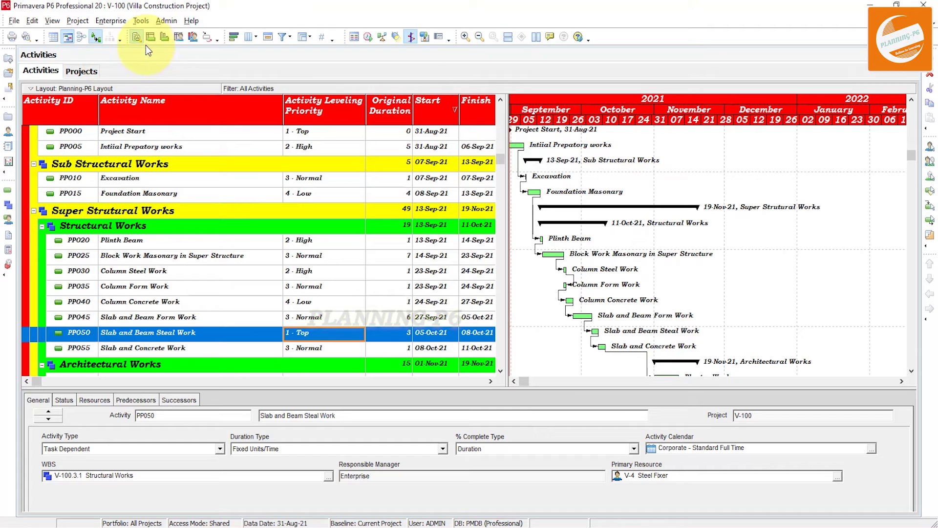
# Step: Show the resource usage profile below the activities and enlarge its area
pyautogui.click(194, 37)
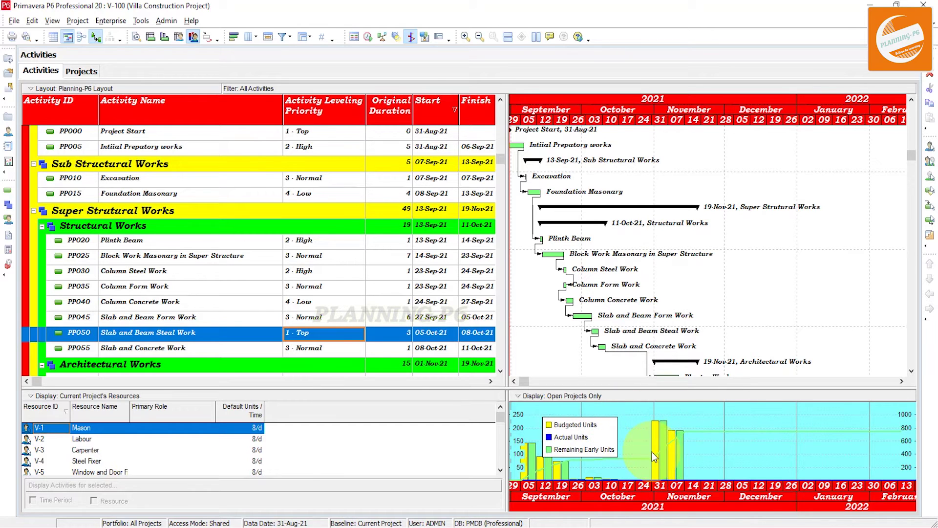
pyautogui.moveTo(456, 388); pyautogui.dragTo(456, 326)
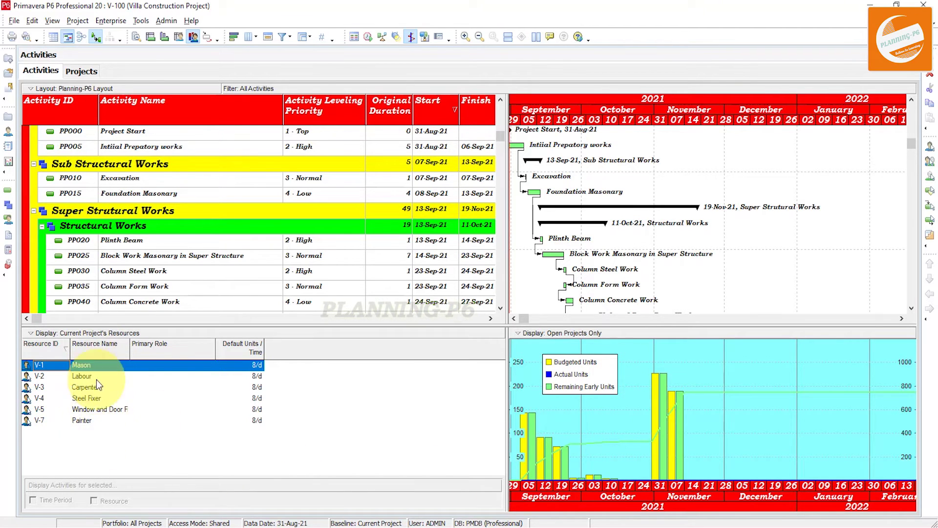
# Step: Filter the resource list by All Resources and return it to Current Project's Resources
pyautogui.rightClick(303, 401)
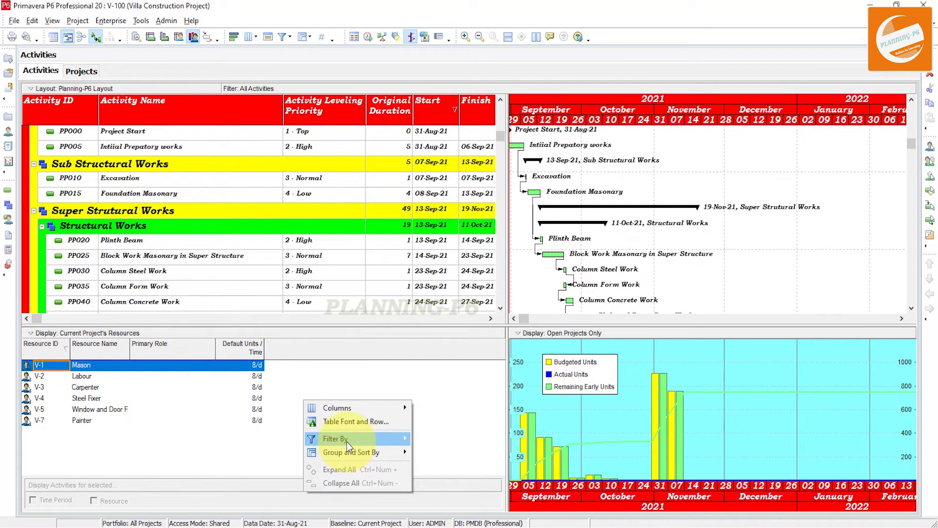
pyautogui.moveTo(345, 441)
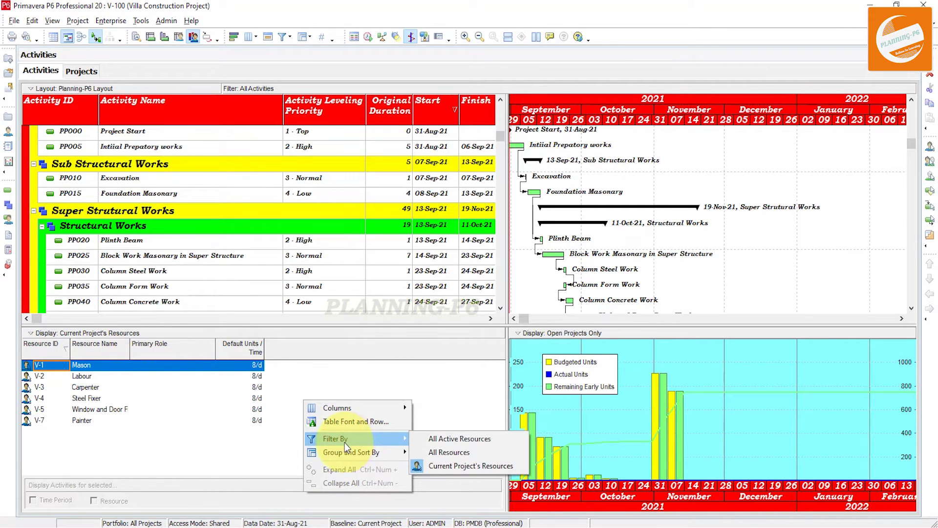
pyautogui.click(448, 452)
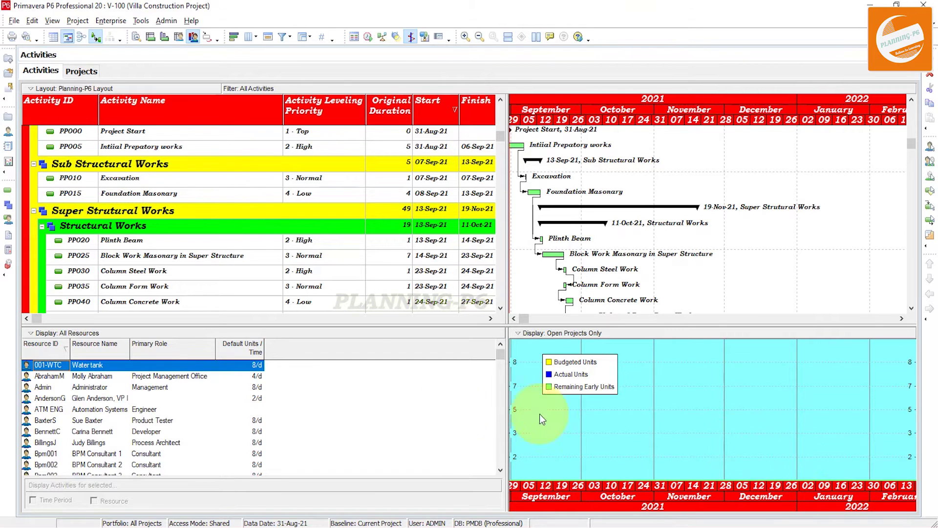
pyautogui.rightClick(300, 349)
pyautogui.moveTo(333, 385)
pyautogui.click(459, 416)
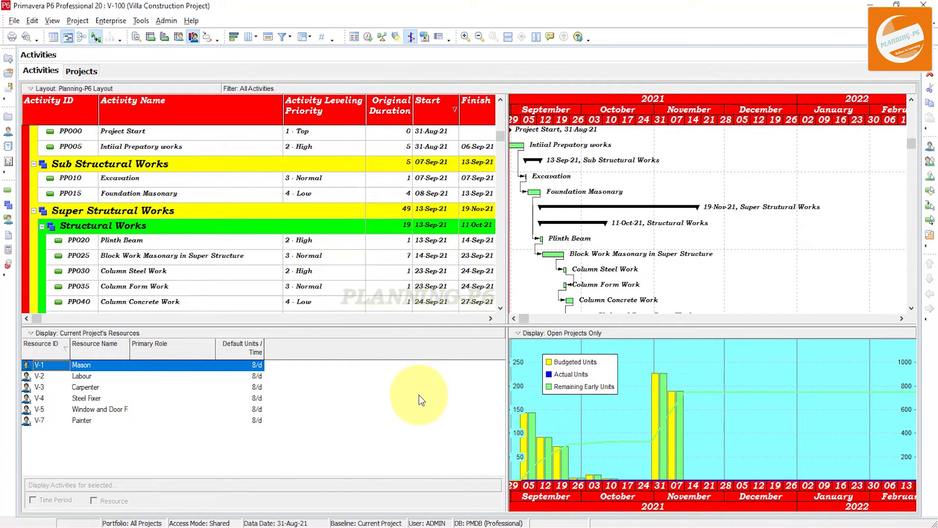
# Step: Enable Show Limit and Show Overallocation in the resource usage profile options and apply them
pyautogui.rightClick(680, 374)
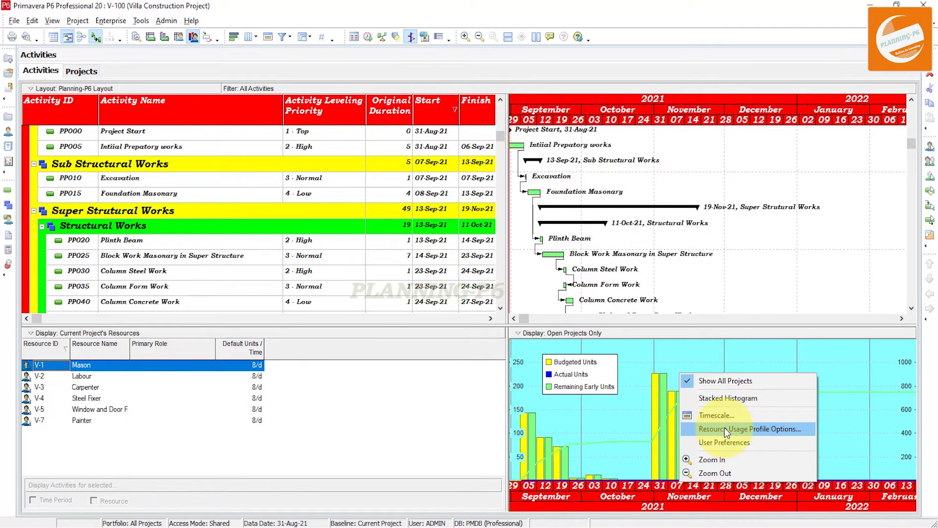
pyautogui.click(724, 428)
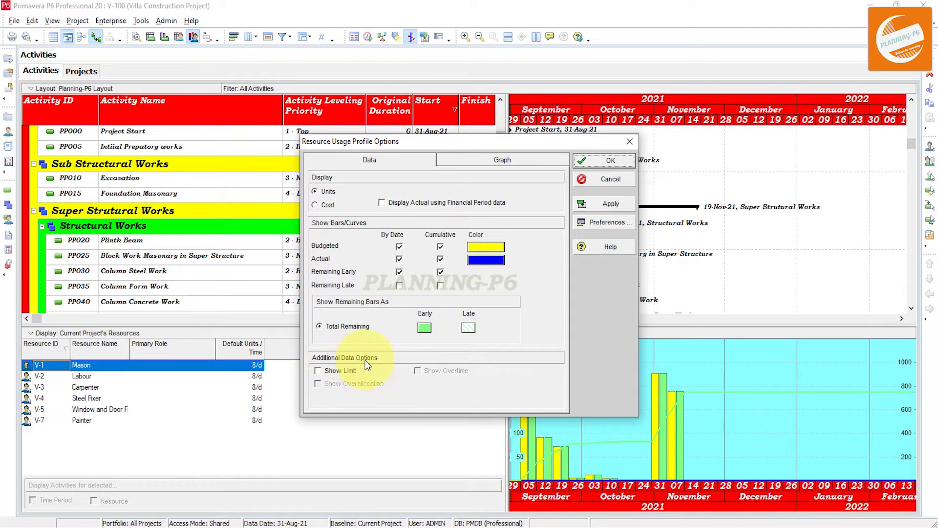
pyautogui.click(339, 373)
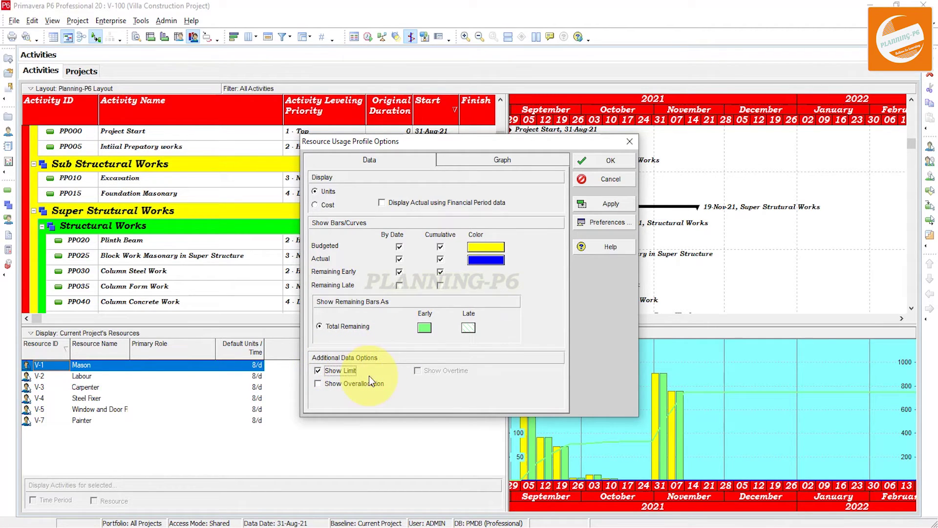
pyautogui.click(333, 383)
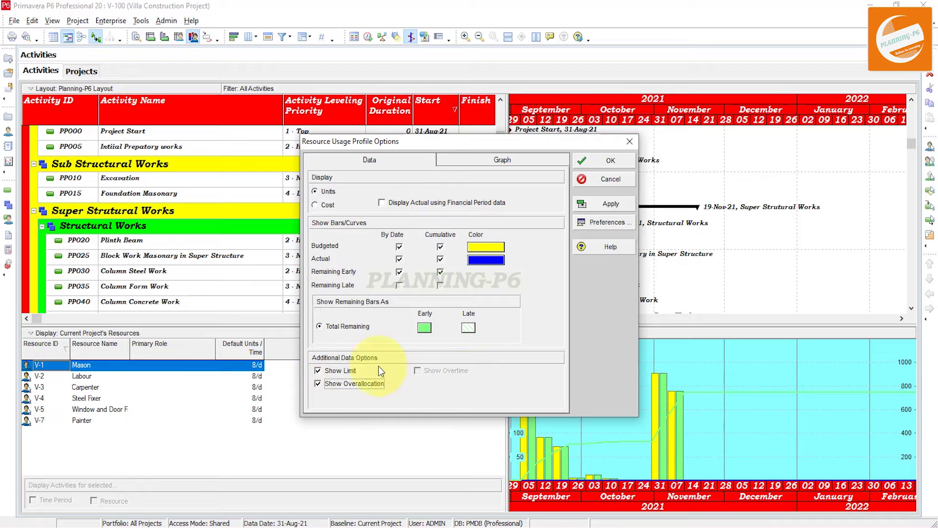
pyautogui.click(591, 198)
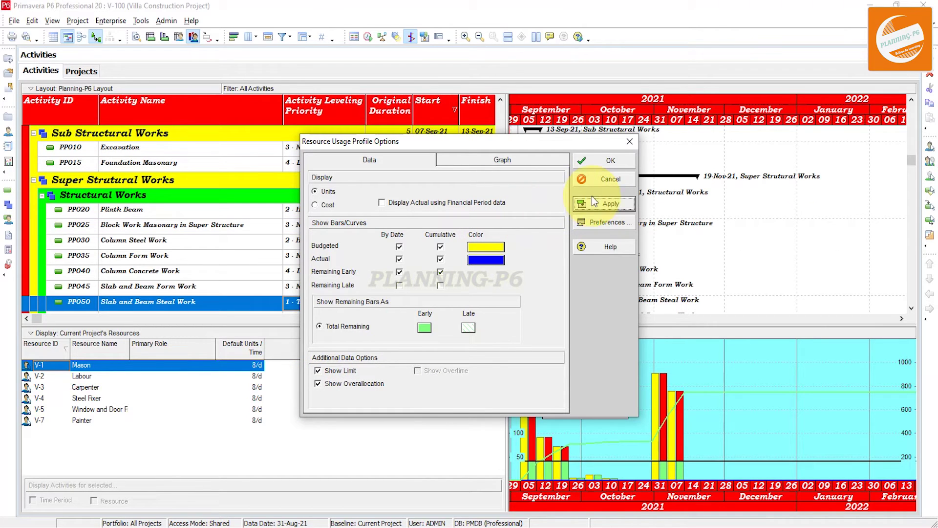
pyautogui.click(605, 165)
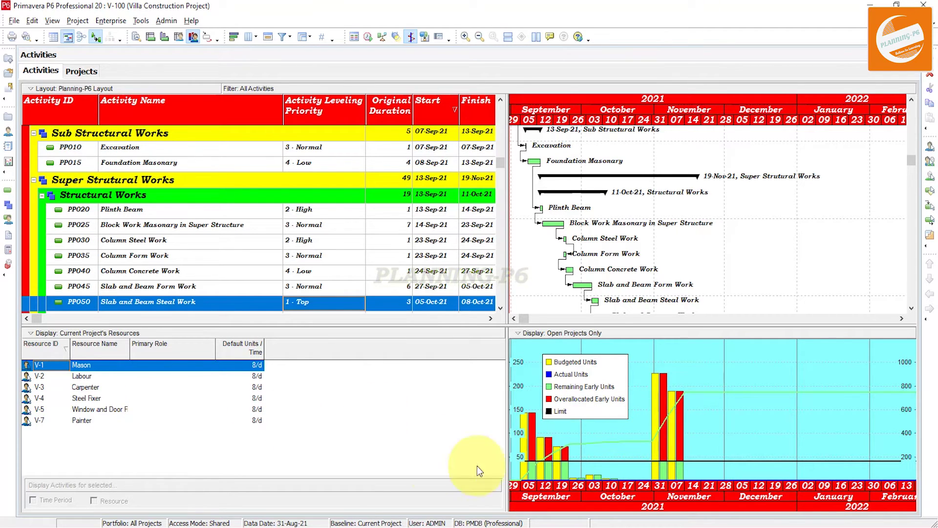
# Step: Examine the usage profiles of Labour, Carpenter, Steel Fixer, the window and door resource, Painter and Mason for overallocation, moving the legend aside
pyautogui.click(82, 378)
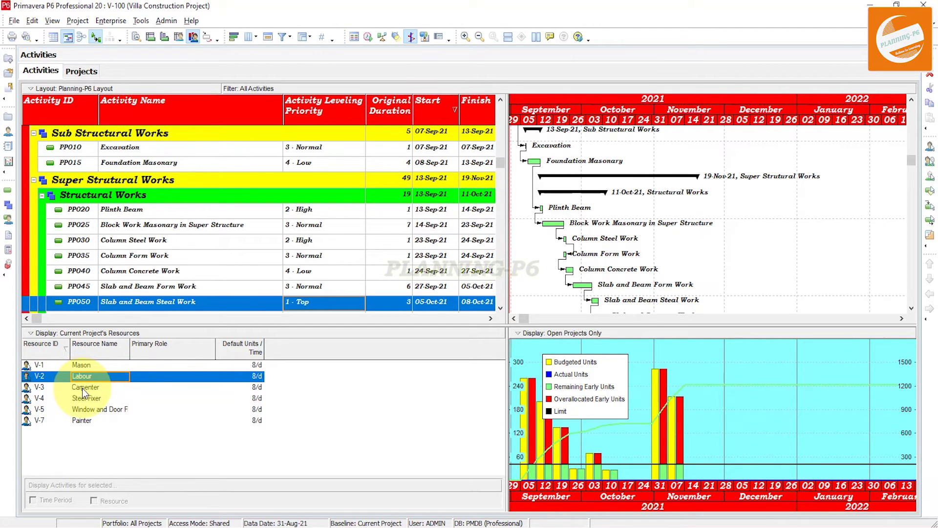
pyautogui.click(82, 387)
pyautogui.click(82, 400)
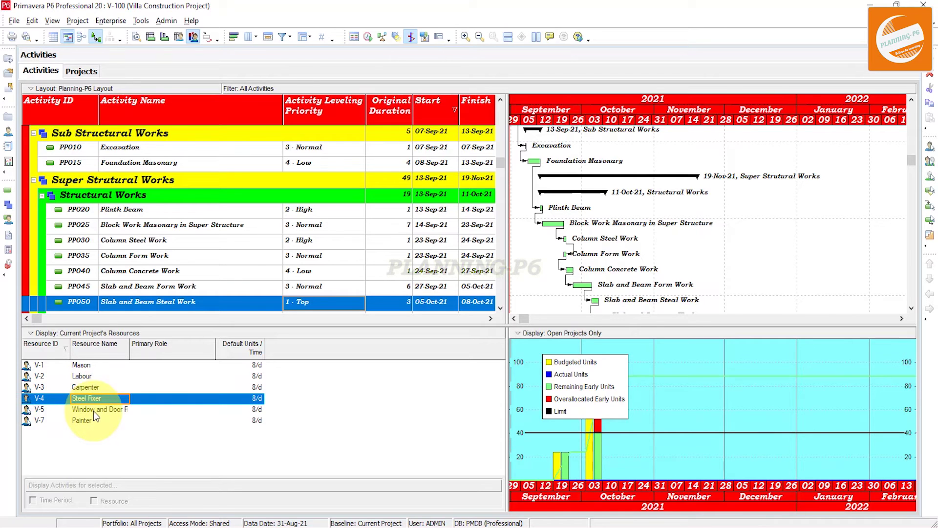
pyautogui.click(94, 410)
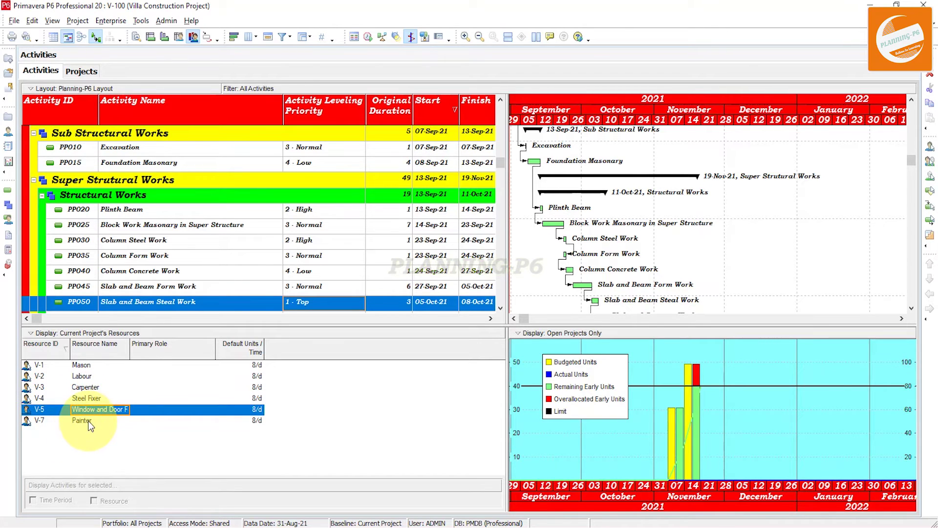
pyautogui.click(88, 421)
pyautogui.moveTo(591, 383); pyautogui.dragTo(556, 369)
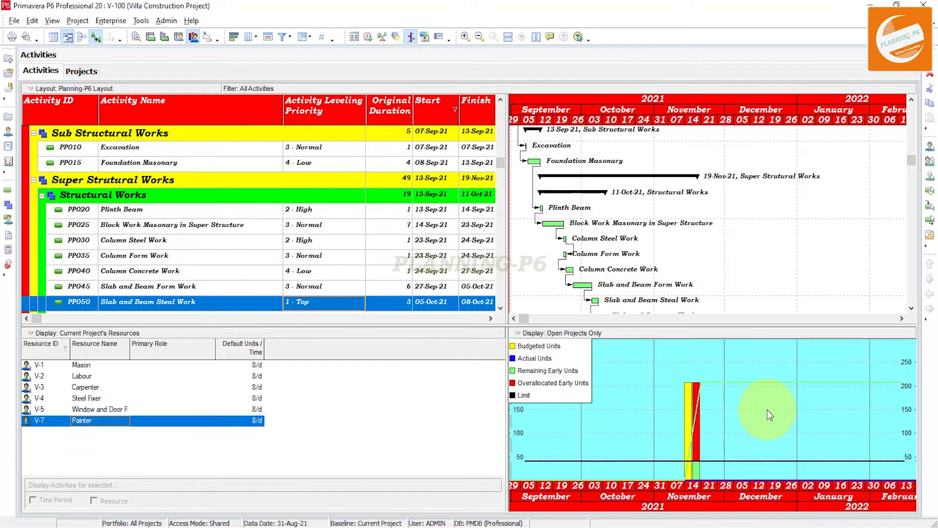
pyautogui.click(107, 365)
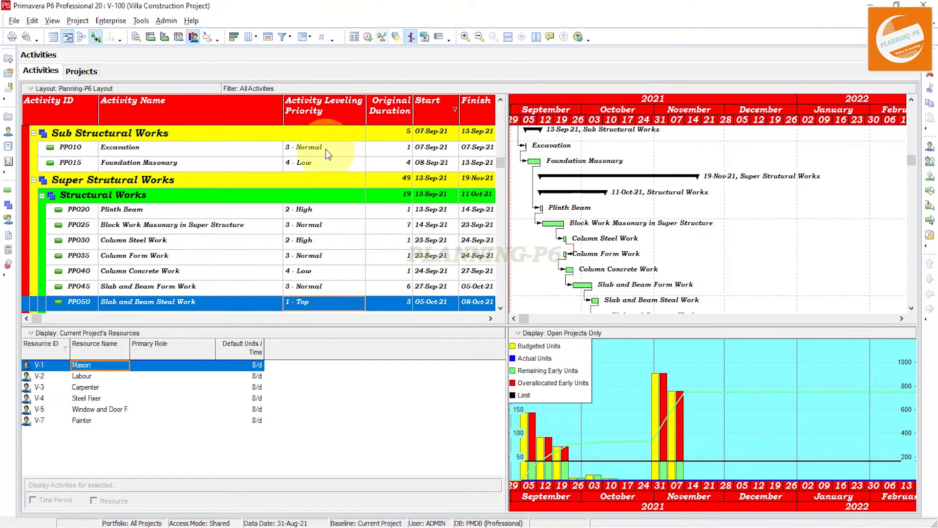
pyautogui.click(141, 21)
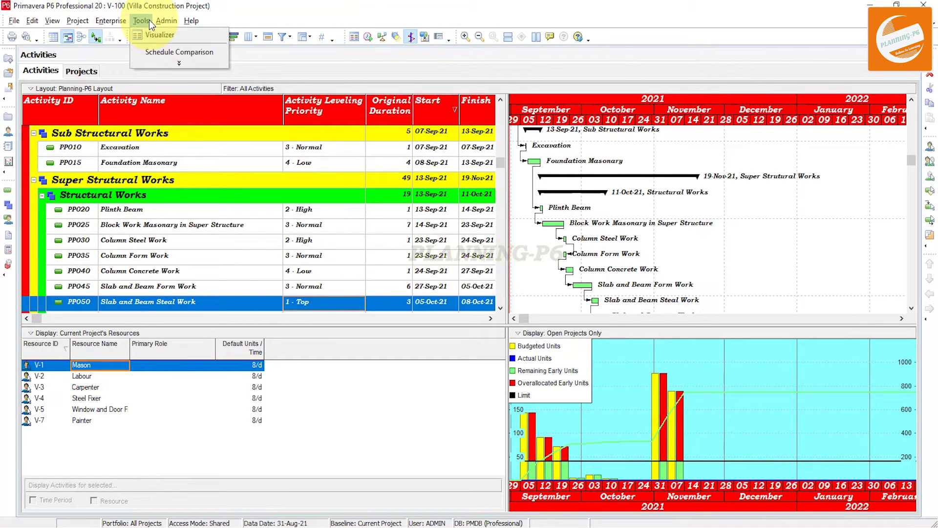
pyautogui.click(178, 64)
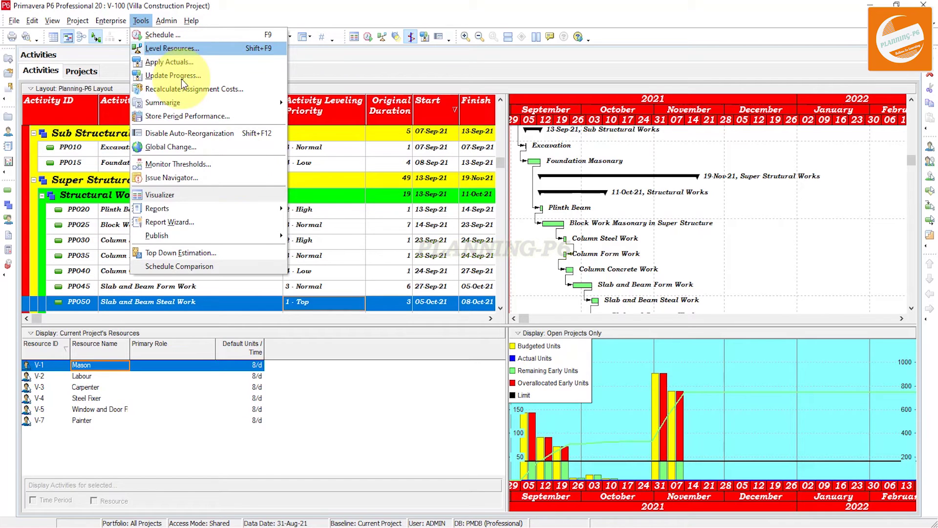
pyautogui.keyDown('ctrl'); pyautogui.click(357, 259); pyautogui.keyUp('ctrl')
pyautogui.click(357, 259)
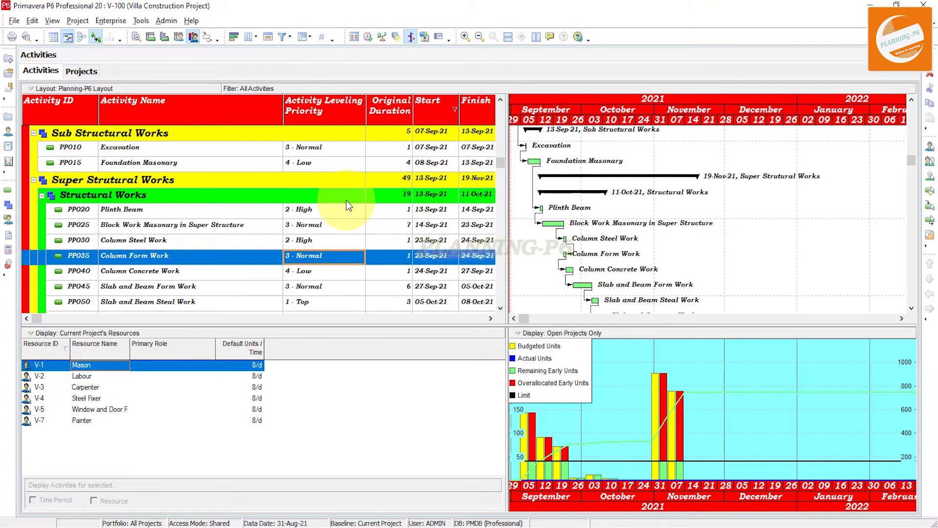
# Step: Open the resource leveling settings using scheduling options from V-100 - Villa Construction Project, and move the dialog aside
pyautogui.scroll(4, 346, 200)
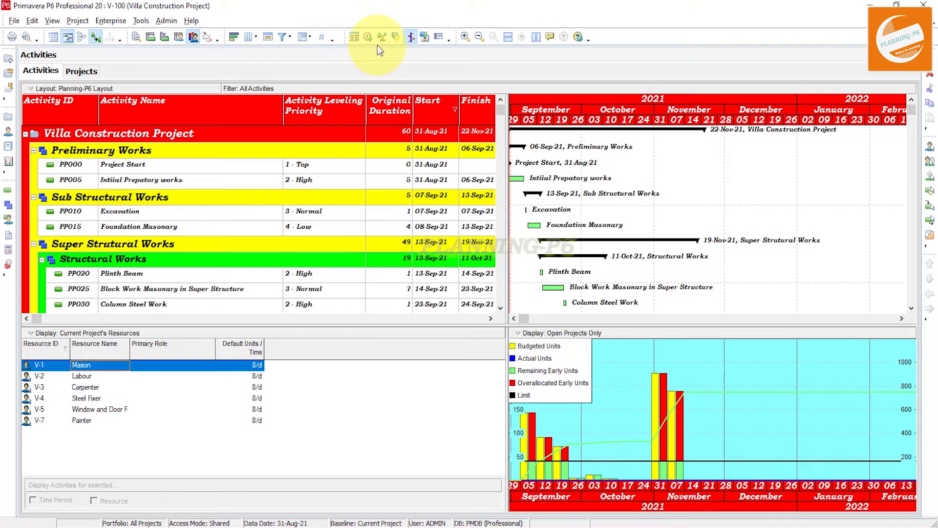
pyautogui.click(380, 39)
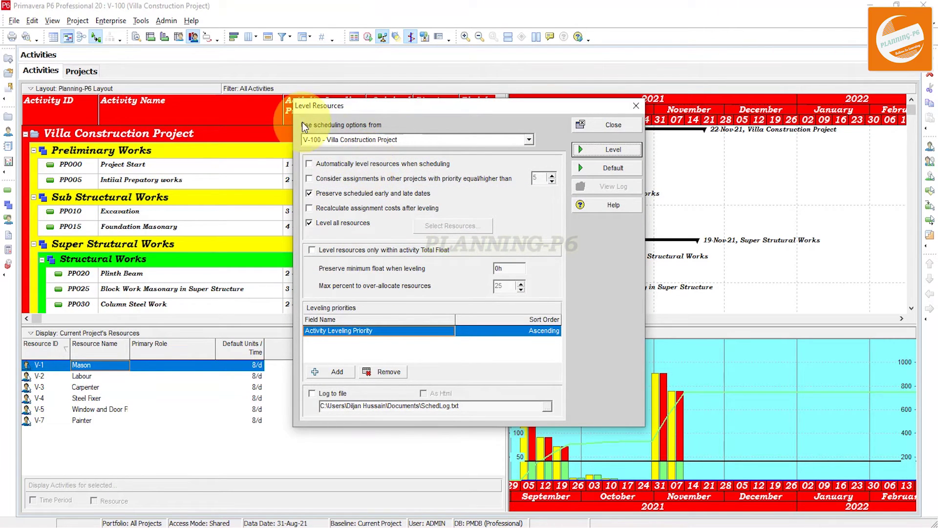
pyautogui.click(458, 140)
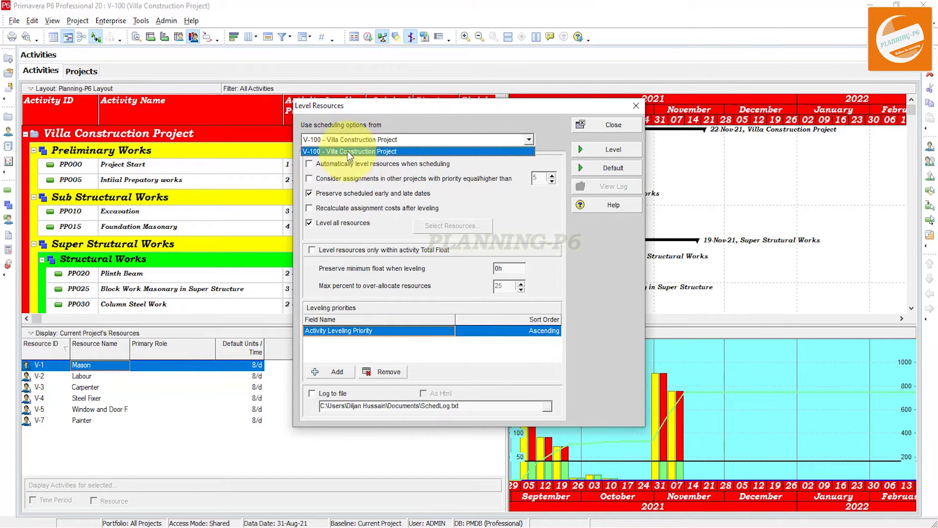
pyautogui.click(382, 150)
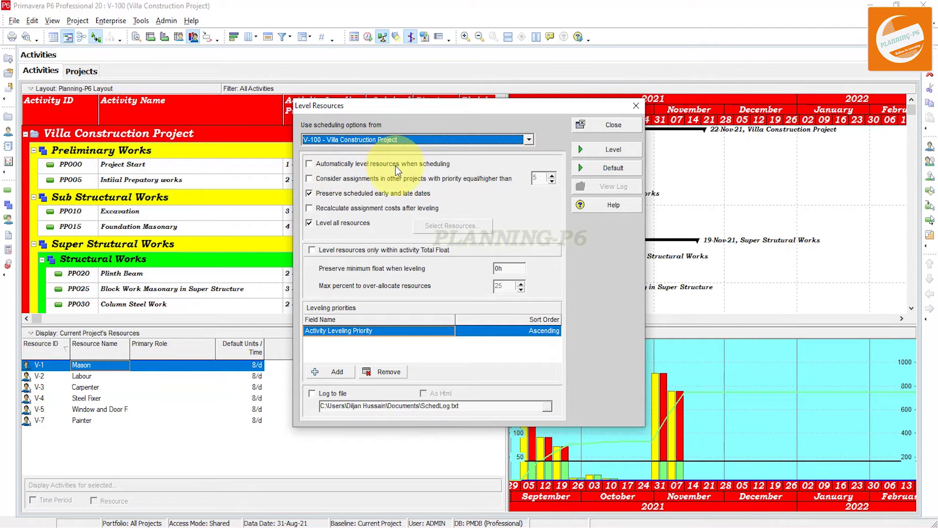
pyautogui.moveTo(472, 104); pyautogui.dragTo(392, 107)
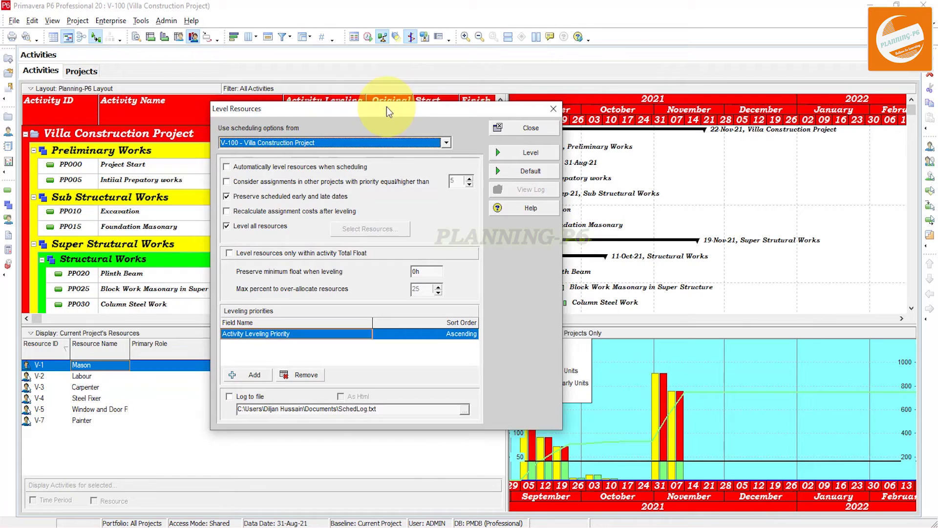
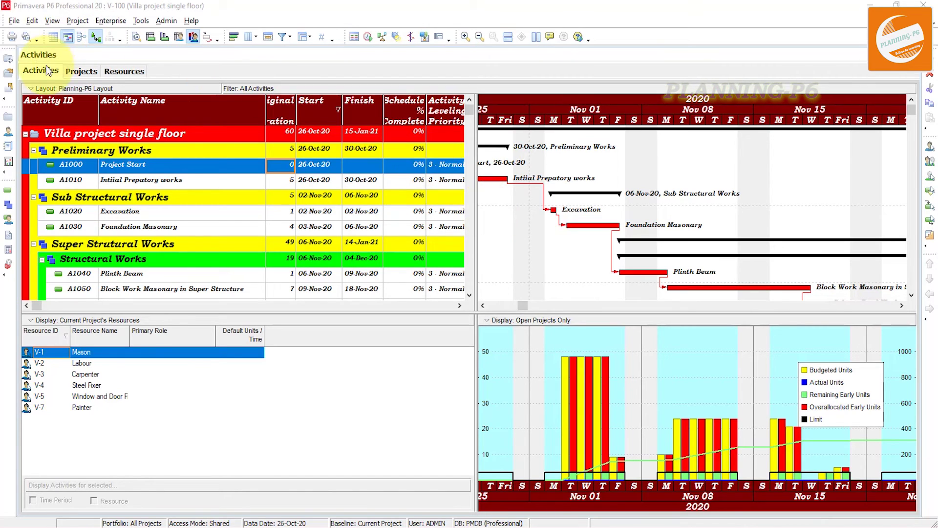
# Step: Open the P6 Resource Leveling project and bring August 2021 into view in its Gantt chart and usage profile
pyautogui.click(10, 118)
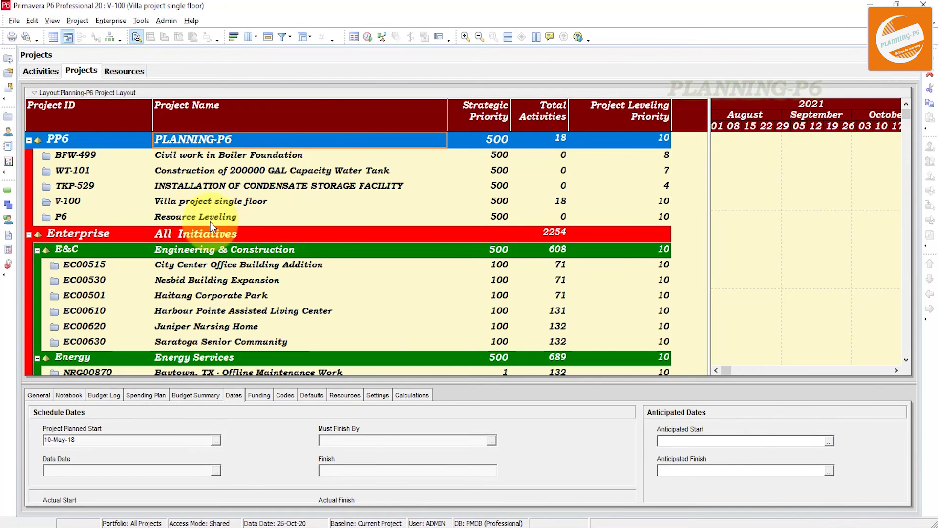
pyautogui.click(210, 222)
pyautogui.rightClick(213, 222)
pyautogui.click(230, 224)
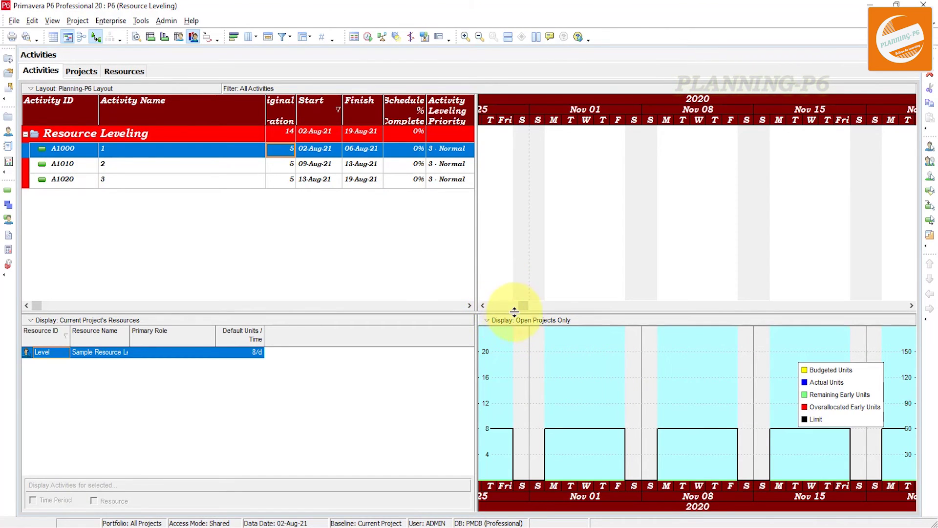
pyautogui.moveTo(521, 310); pyautogui.dragTo(528, 308)
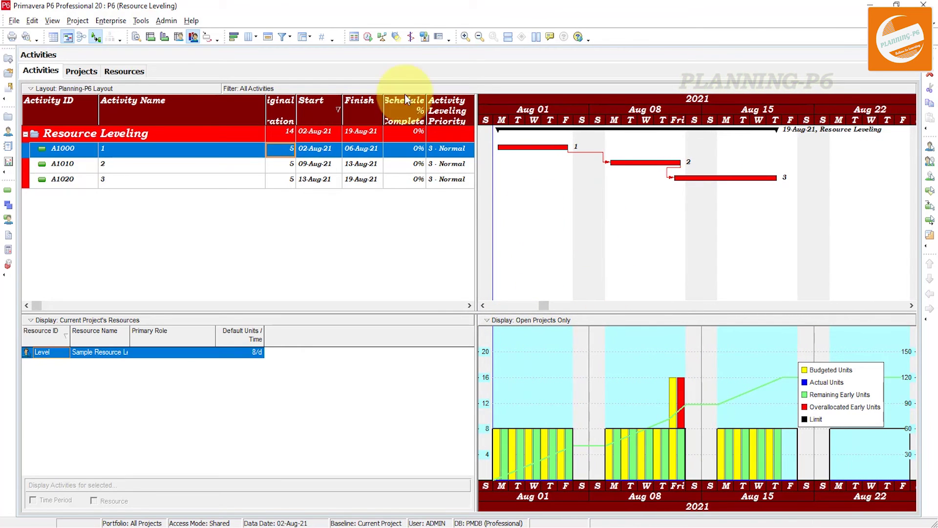
# Step: Level the resources of the Resource Leveling project and move the profile legend clear of the bars
pyautogui.click(382, 37)
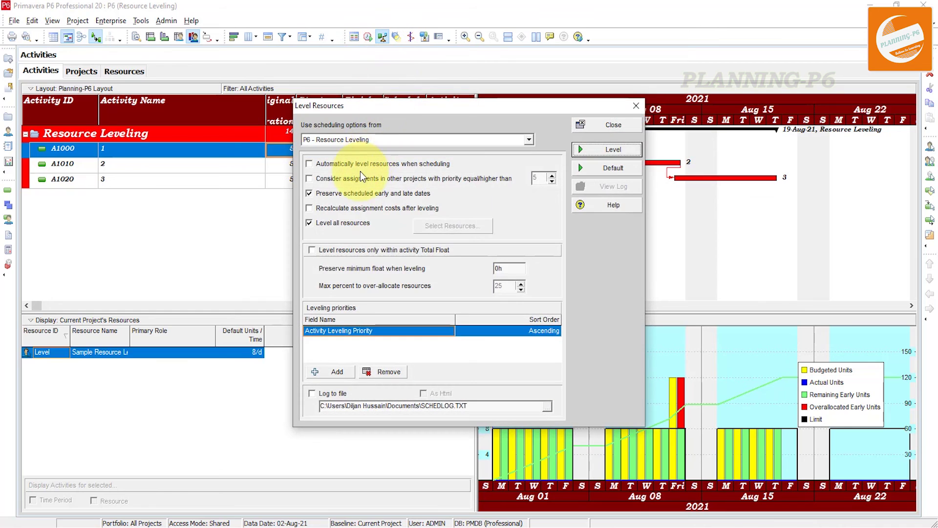
pyautogui.click(594, 151)
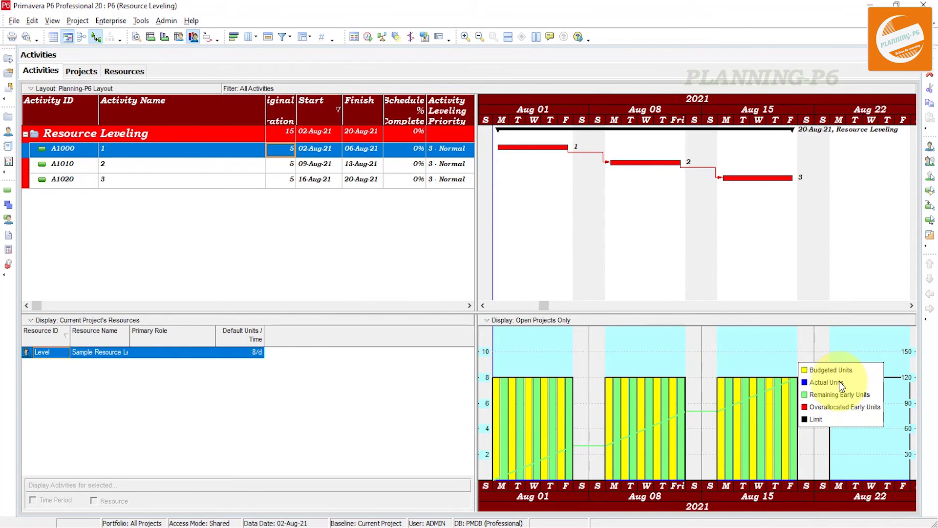
pyautogui.moveTo(846, 381); pyautogui.dragTo(865, 370)
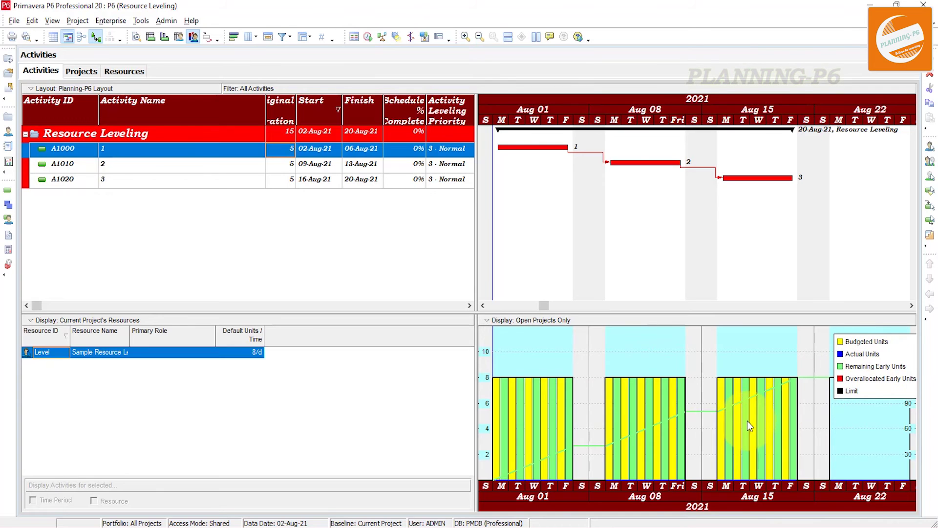
# Step: In the leveling settings, turn off Level all resources, view the selectable resources, and disable preserving scheduled dates and automatic leveling when scheduling
pyautogui.click(383, 38)
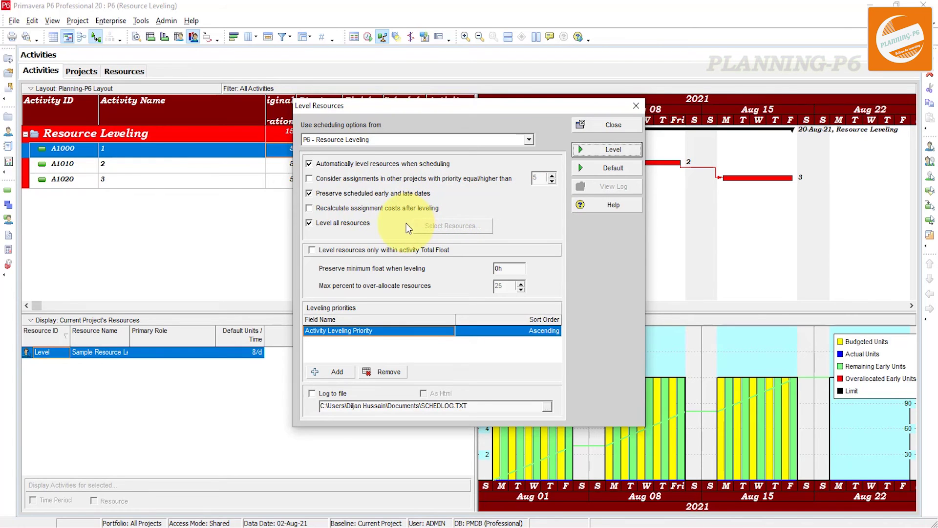
pyautogui.click(357, 224)
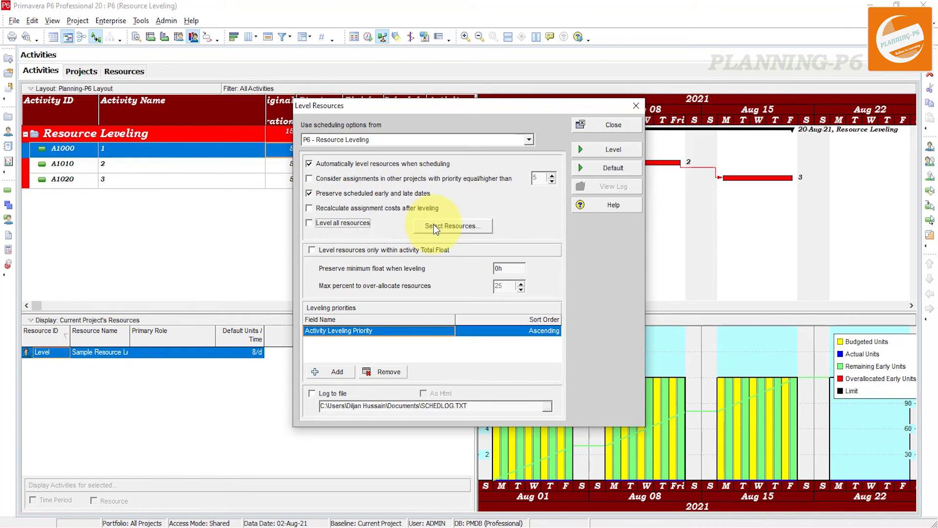
pyautogui.click(432, 225)
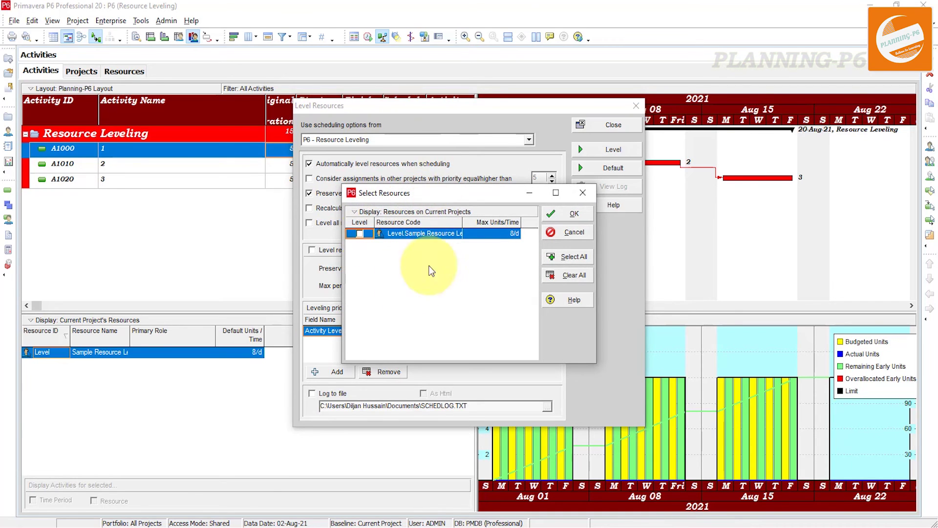
pyautogui.click(582, 192)
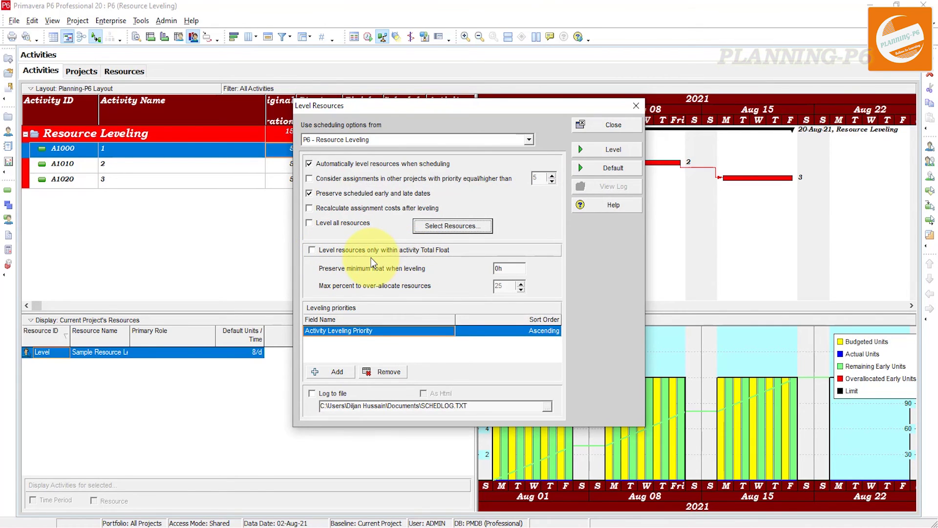
pyautogui.click(308, 193)
pyautogui.click(310, 164)
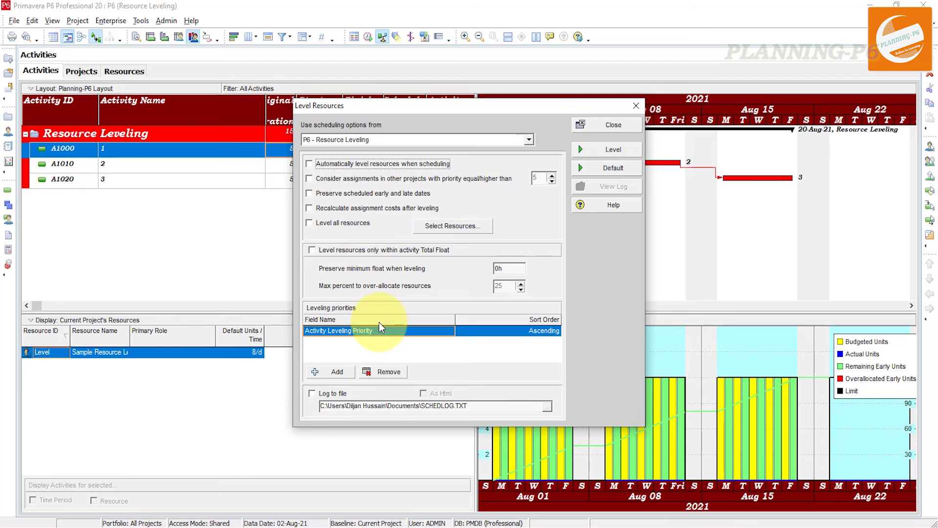
# Step: Add a second leveling priority row with its field left blank, and save the changed leveling settings on closing
pyautogui.click(326, 371)
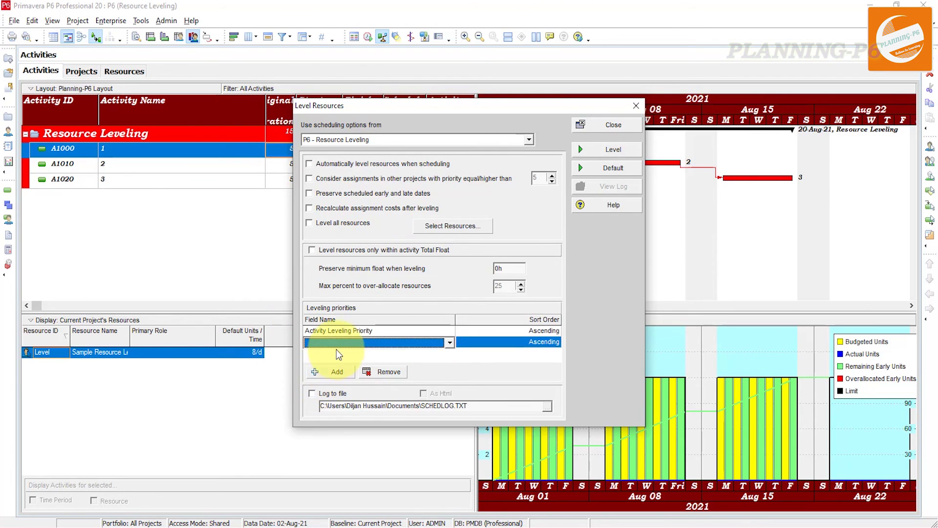
pyautogui.click(337, 348)
pyautogui.scroll(-2, 340, 381)
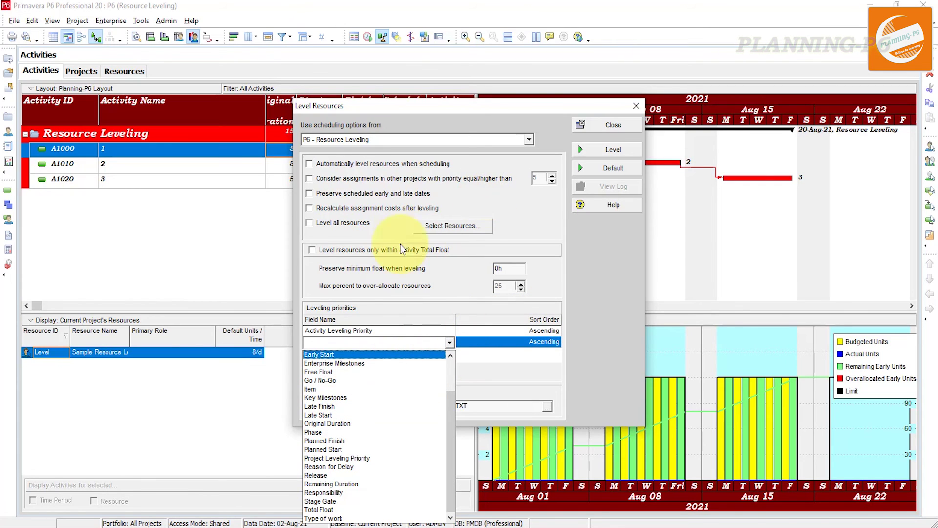
pyautogui.click(635, 108)
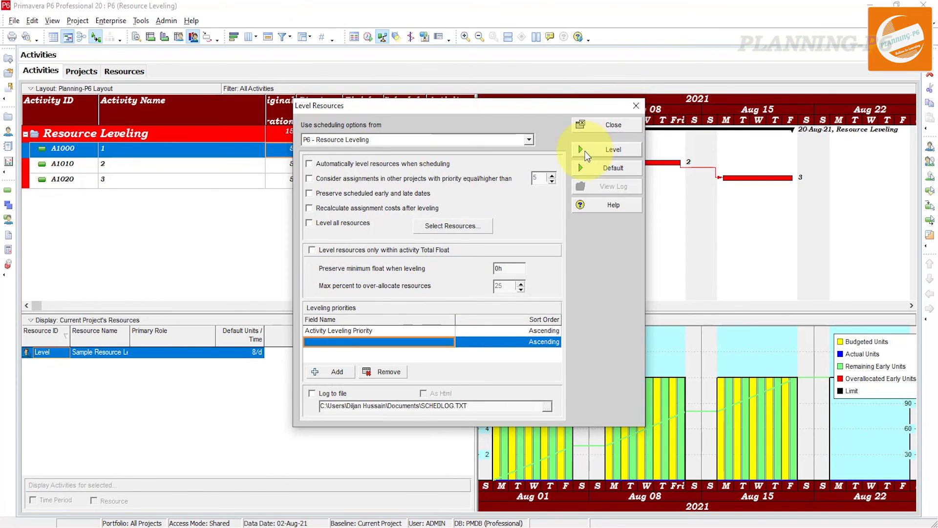
pyautogui.click(611, 123)
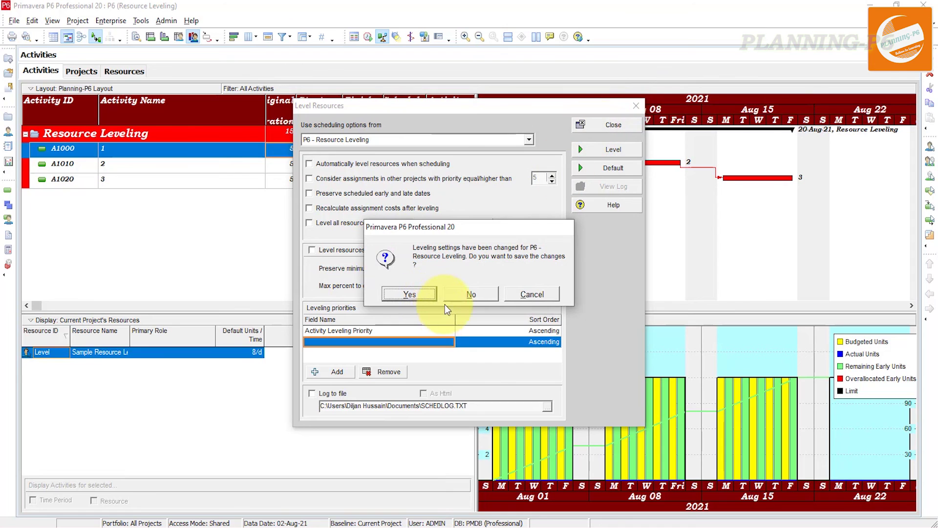
pyautogui.click(420, 293)
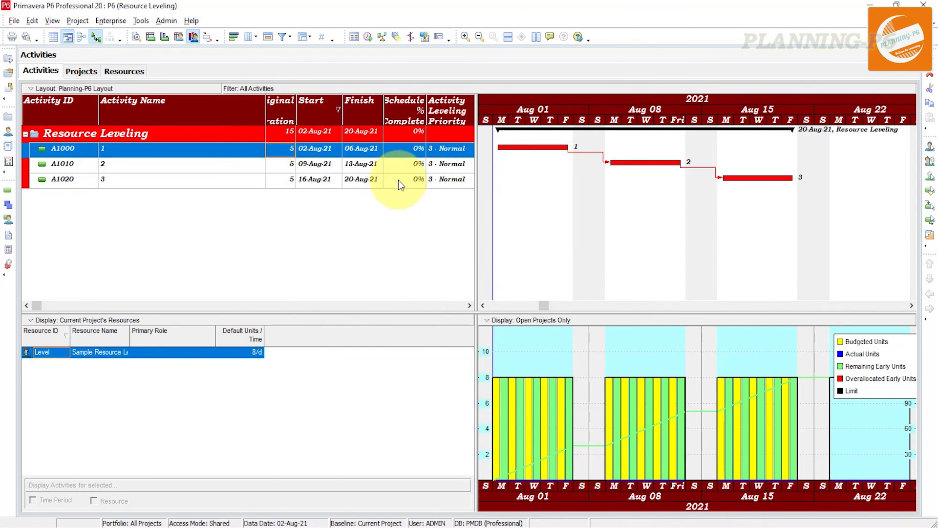
# Step: View the Activity Leveling Priority choices for activity A1000 without changing it, and select the priority of activity A1010
pyautogui.click(452, 154)
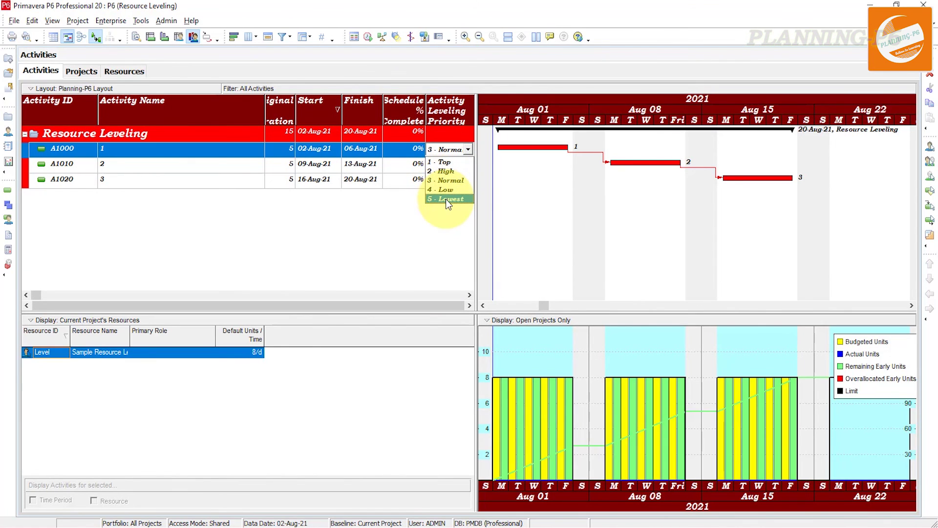
pyautogui.click(419, 219)
pyautogui.click(450, 165)
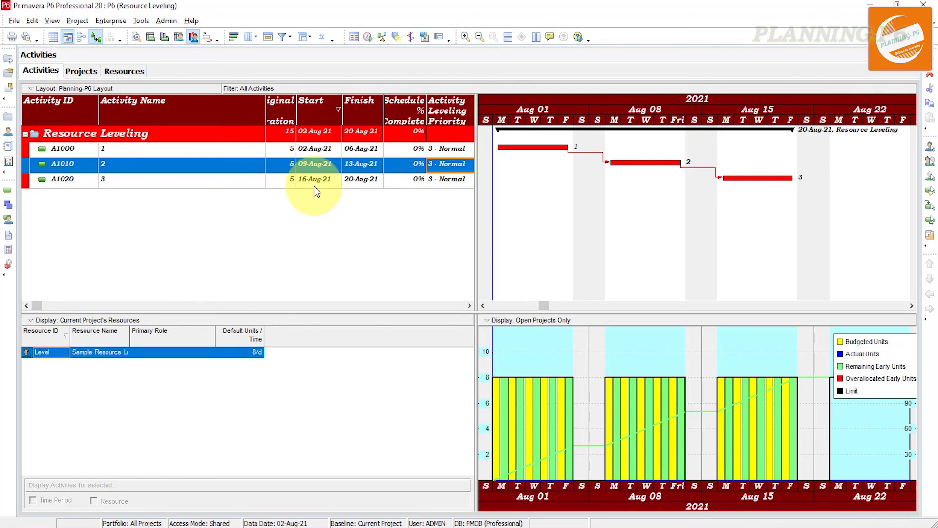
# Step: Review the general schedule options, including Level resources during scheduling, and leave without scheduling the project
pyautogui.click(366, 38)
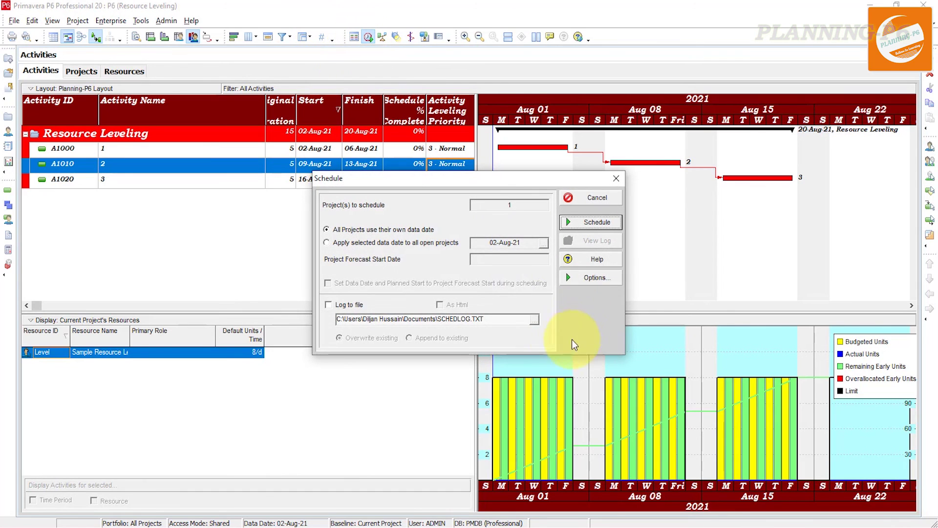
pyautogui.click(593, 278)
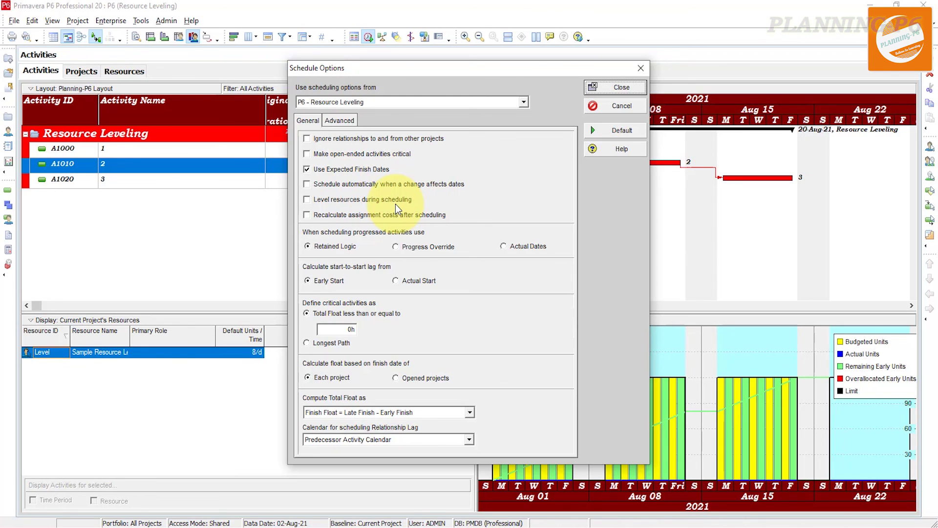
pyautogui.click(639, 69)
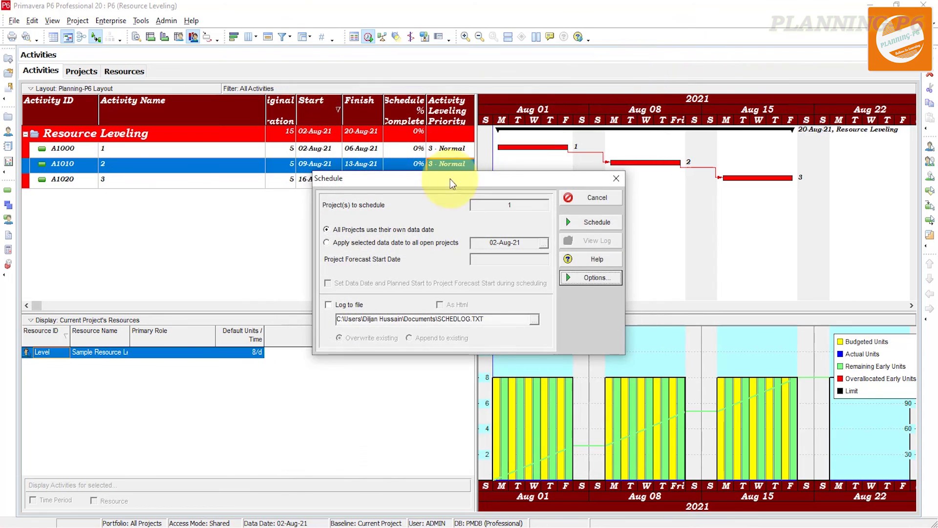
pyautogui.click(614, 179)
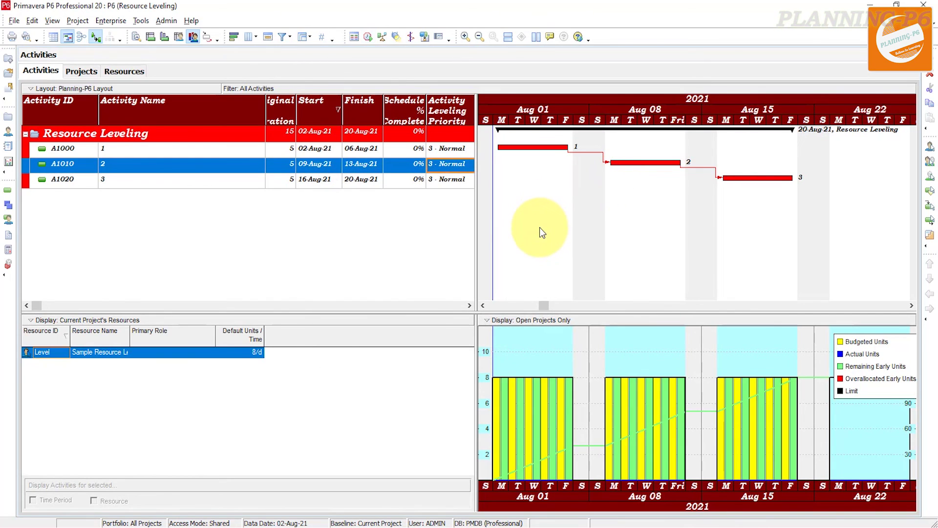